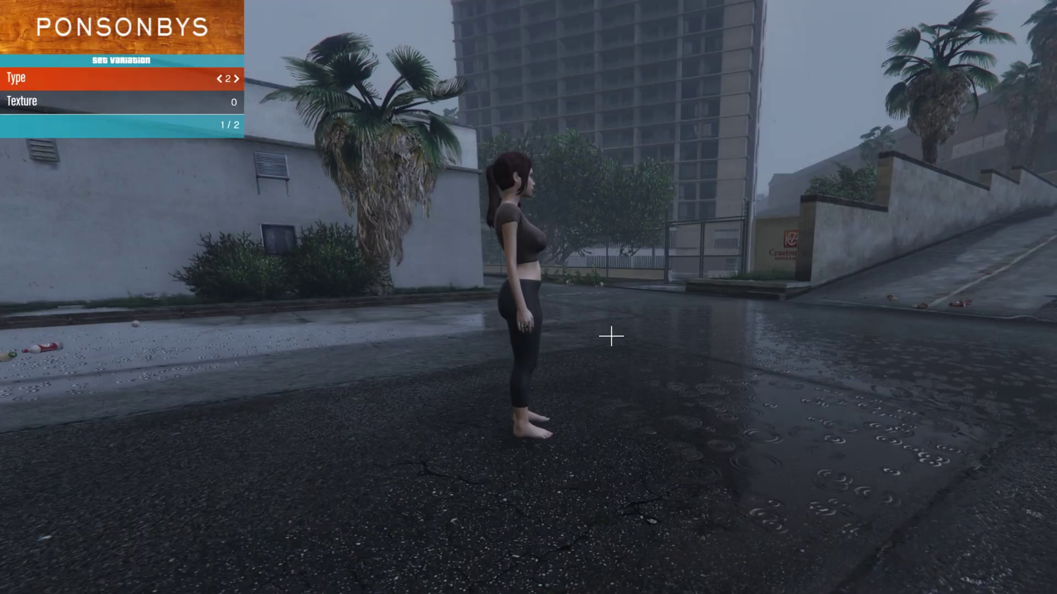
{"action": "key", "text": "Left"}
{"action": "key", "text": "Right"}
{"action": "key", "text": "Left"}
{"action": "key", "text": "Right"}
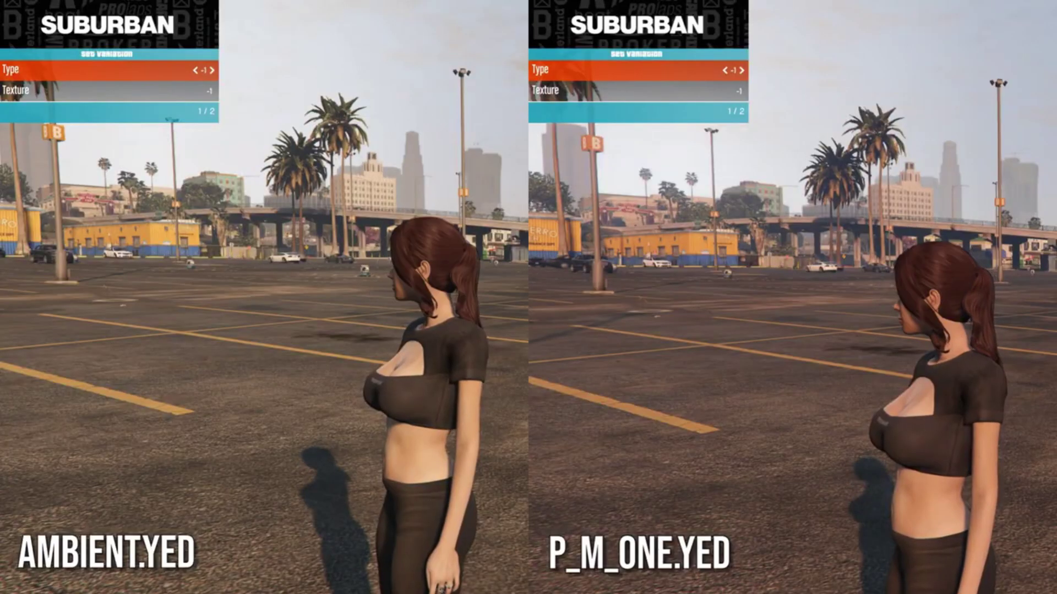
{"action": "key", "text": "Right"}
{"action": "key", "text": "Left"}
{"action": "key", "text": "Right"}
{"action": "key", "text": "Left"}
{"action": "key", "text": "Right"}
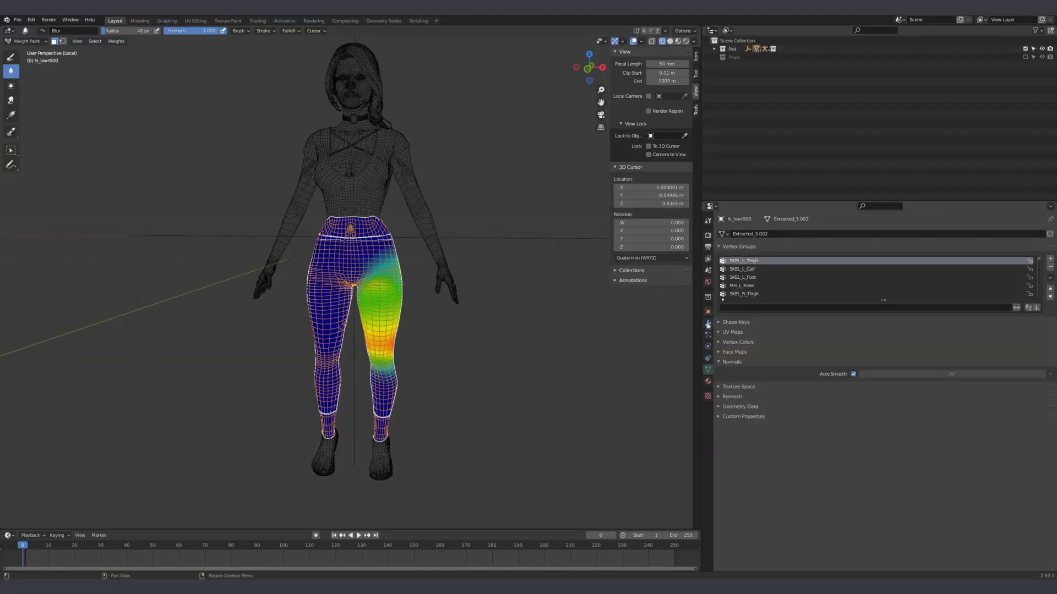
Add a Vertex Weight Mix modifier to the leg mesh and set Vertex Group A to SKEL_L_Thigh.
{"action": "left_click", "coordinate": [708, 323]}
{"action": "left_click", "coordinate": [785, 235]}
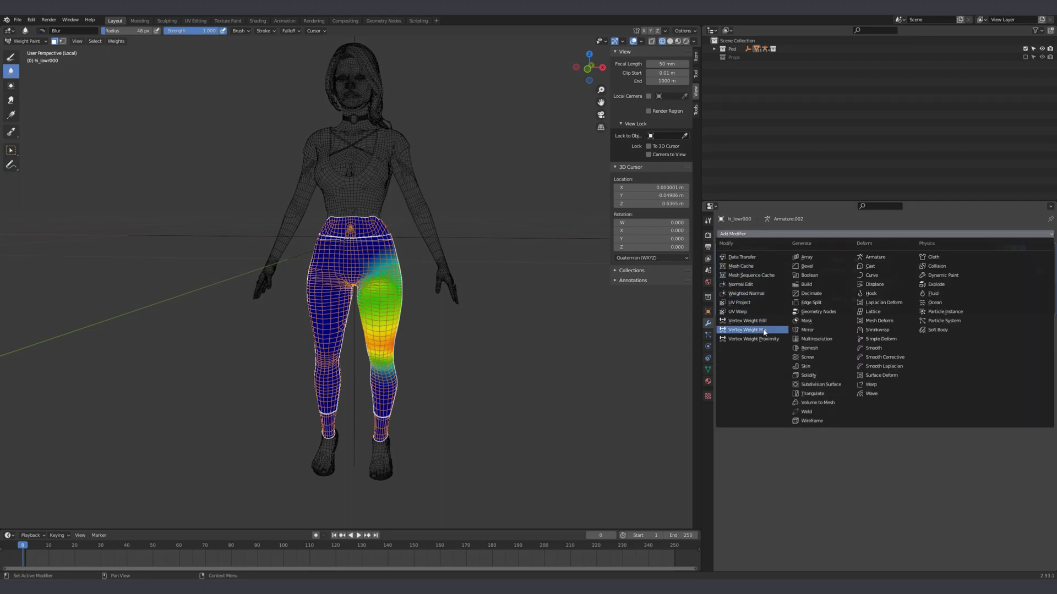
{"action": "left_click", "coordinate": [737, 327]}
{"action": "left_click", "coordinate": [872, 334]}
{"action": "type", "text": "th"}
{"action": "key", "text": "Return"}
Set the modifier's Vertex Group B to RB_L_ThighRoll and choose which vertices the mix affects.
{"action": "left_click", "coordinate": [882, 345]}
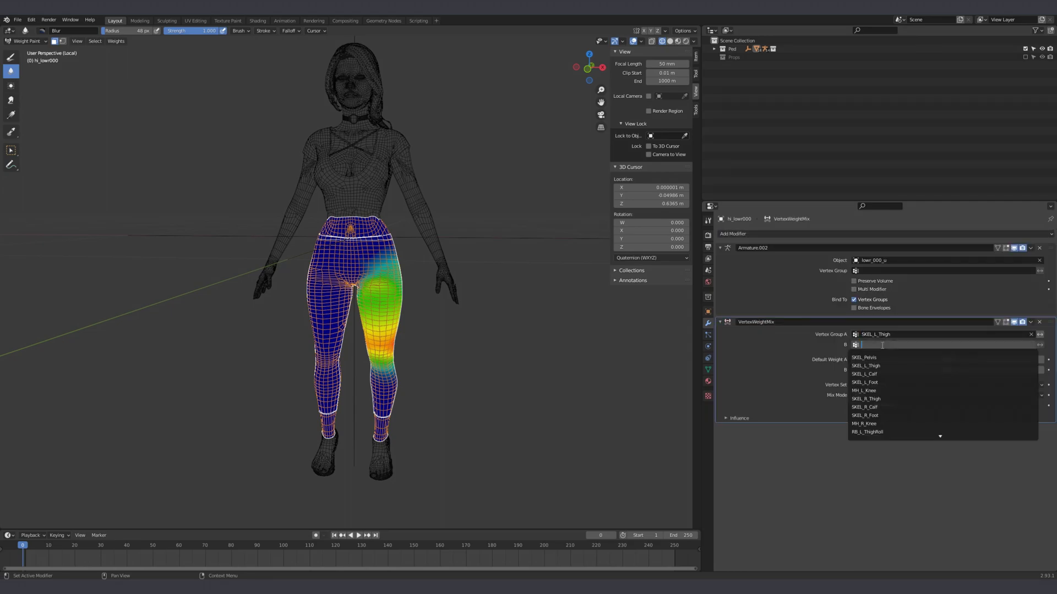
{"action": "type", "text": "th"}
{"action": "left_click", "coordinate": [884, 375]}
{"action": "left_click", "coordinate": [891, 385]}
{"action": "left_click", "coordinate": [892, 432]}
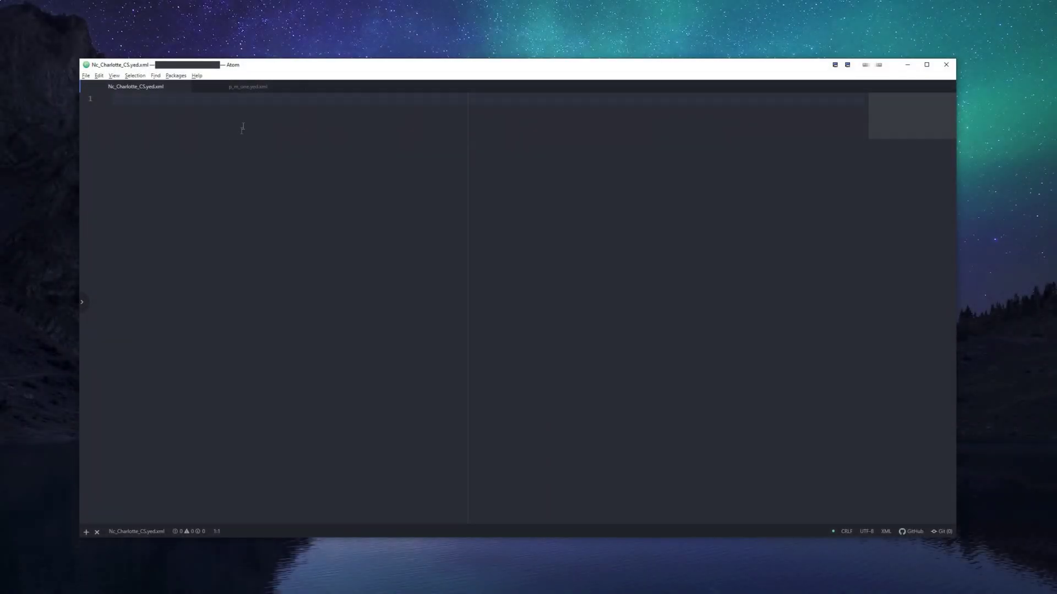
In Atom, copy the full contents of p_m_one.yed.xml into the empty Nc_Charlotte_CS.yed.xml and save it.
{"action": "left_click", "coordinate": [249, 87]}
{"action": "key", "text": "ctrl+a"}
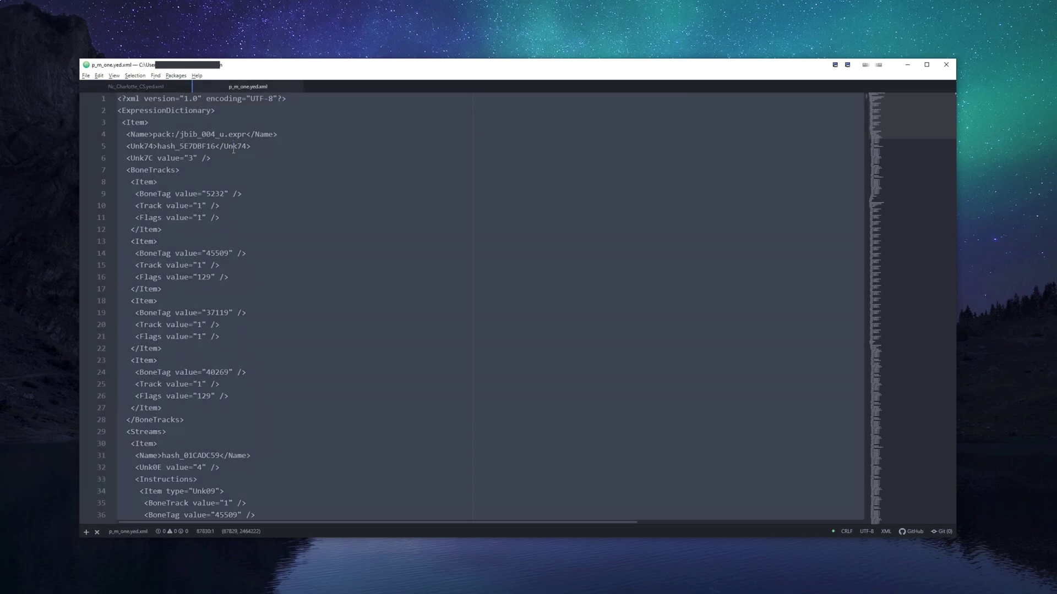
{"action": "left_click", "coordinate": [172, 88]}
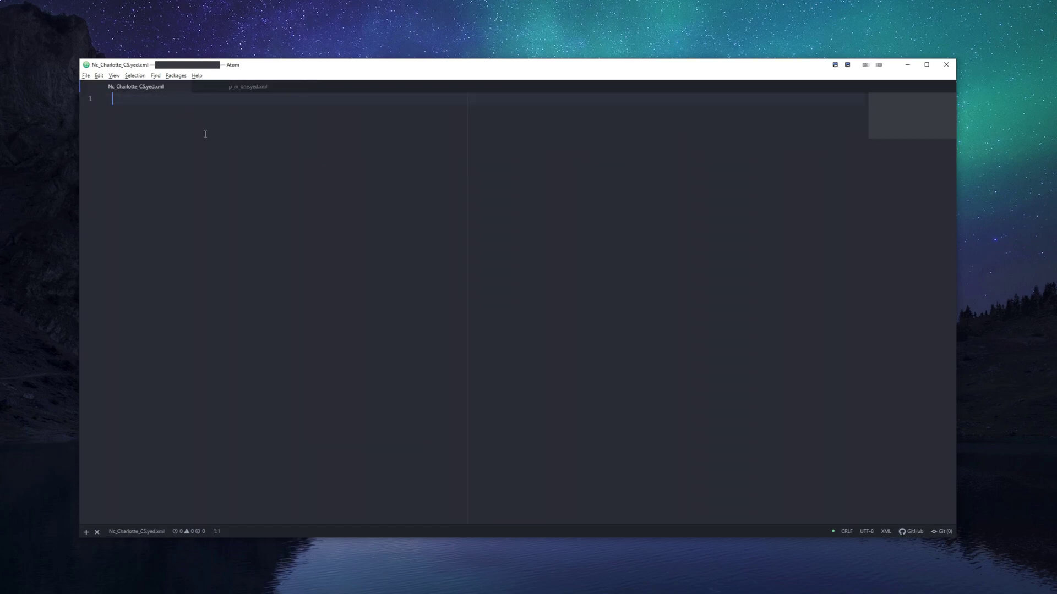
{"action": "key", "text": "ctrl+v"}
{"action": "left_click", "coordinate": [302, 156]}
{"action": "key", "text": "ctrl+s"}
In Notepad++, set the ped's ExpressionDictionaryName and ExpressionName to Nc_Charlotte_CS by copying its Name value, and save the file.
{"action": "key", "text": "alt+Tab"}
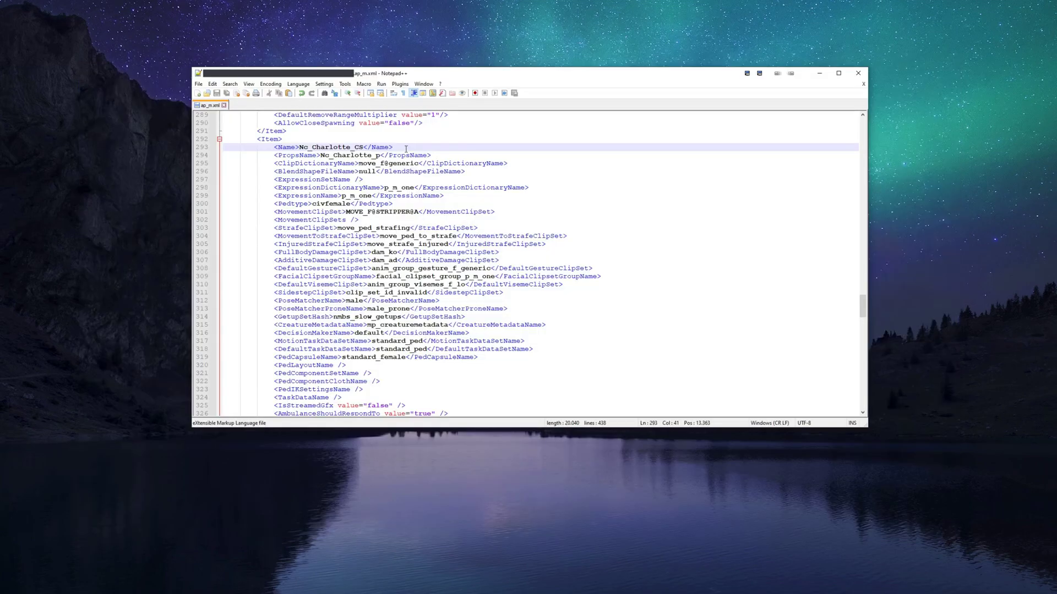
{"action": "double_click", "coordinate": [343, 148]}
{"action": "key", "text": "ctrl+c"}
{"action": "left_click", "coordinate": [387, 189]}
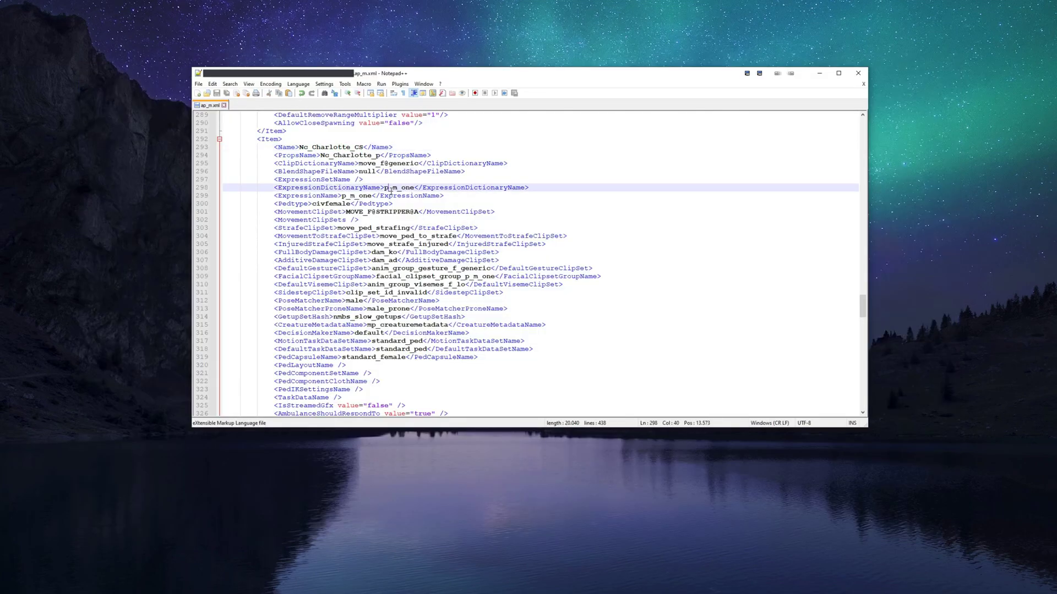
{"action": "double_click", "coordinate": [390, 189]}
{"action": "key", "text": "ctrl+v"}
{"action": "double_click", "coordinate": [357, 196]}
{"action": "key", "text": "ctrl+v"}
{"action": "key", "text": "ctrl+s"}
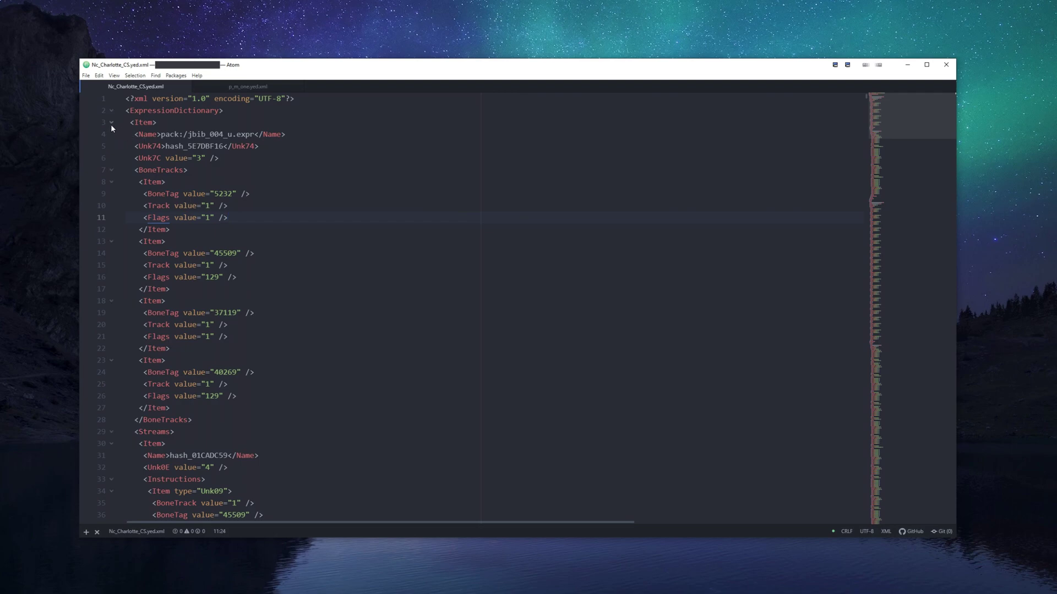
Back in Atom, collapse and delete the first expression item, jbib_004_u, from Nc_Charlotte_CS.yed.xml.
{"action": "left_click", "coordinate": [111, 123]}
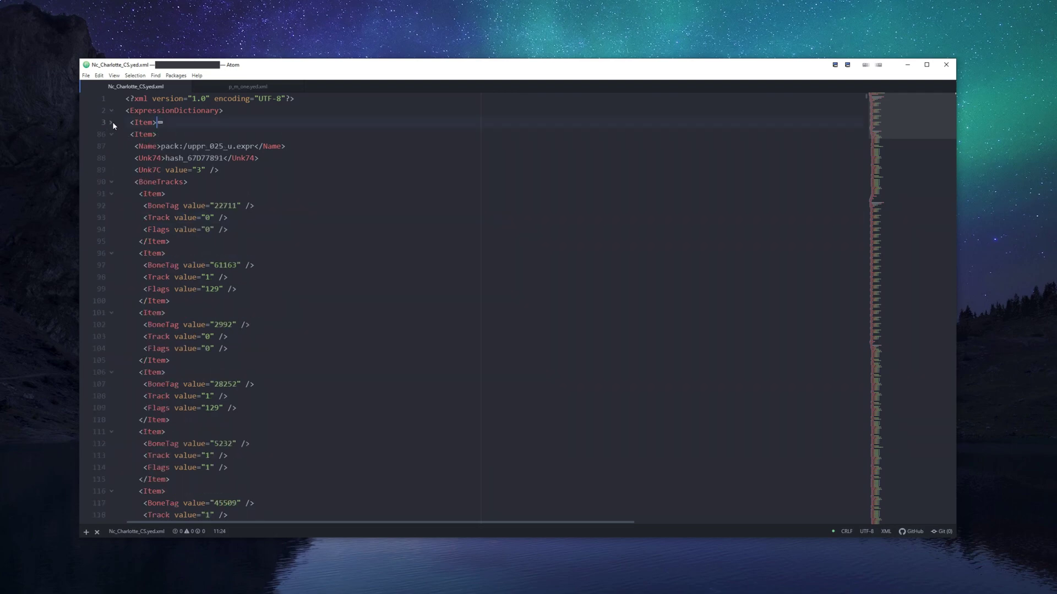
{"action": "left_click_drag", "start_coordinate": [169, 121], "coordinate": [101, 119]}
{"action": "key", "text": "BackSpace"}
{"action": "key", "text": "BackSpace"}
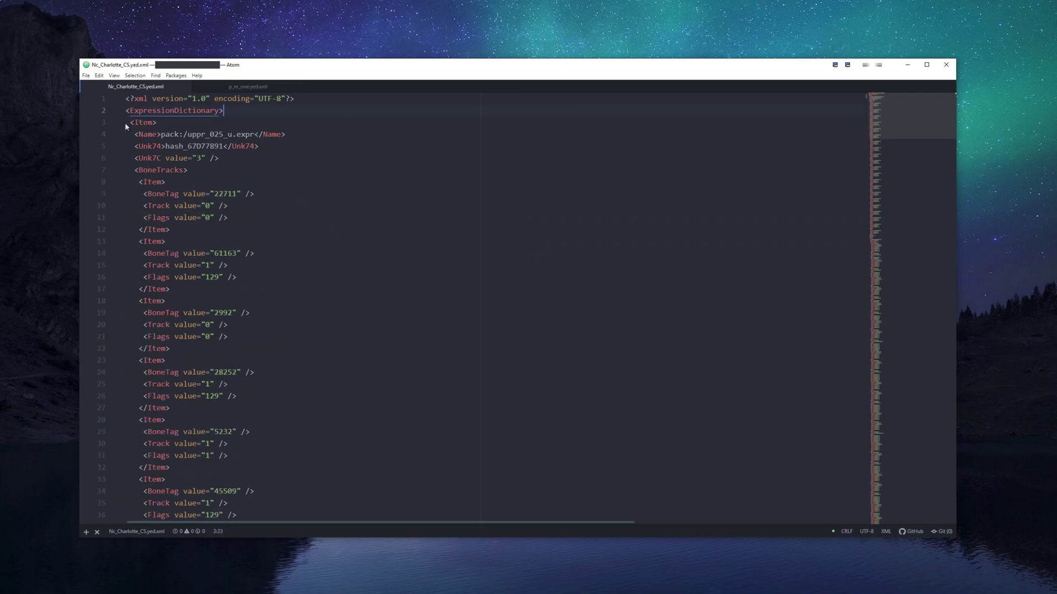
{"action": "key", "text": "ctrl+z"}
{"action": "key", "text": "ctrl+z"}
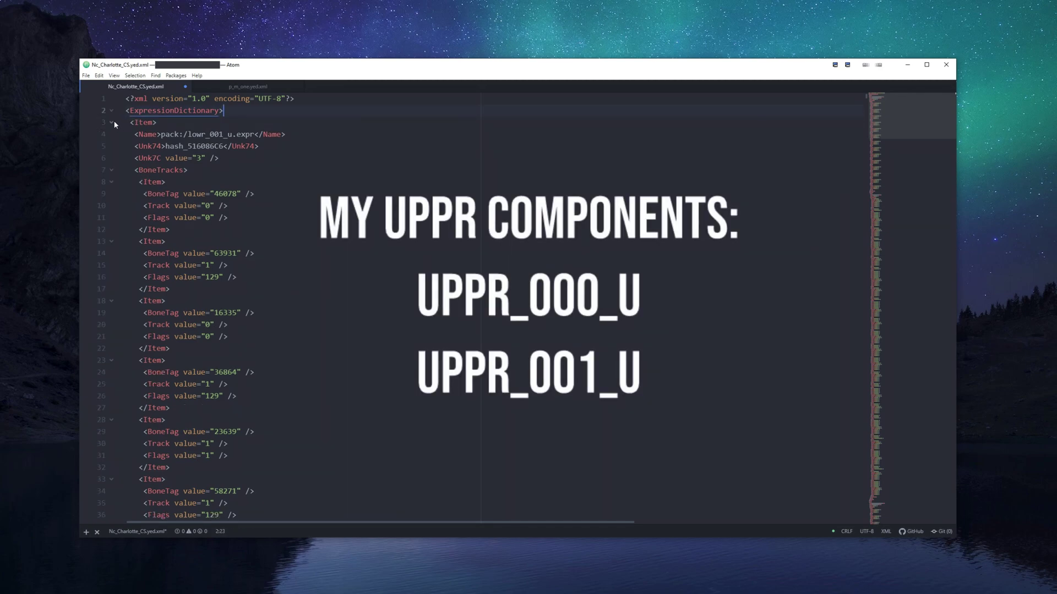
Delete the unneeded lowr_001_u and accs_019_u_2 items from the expression dictionary.
{"action": "left_click", "coordinate": [113, 122]}
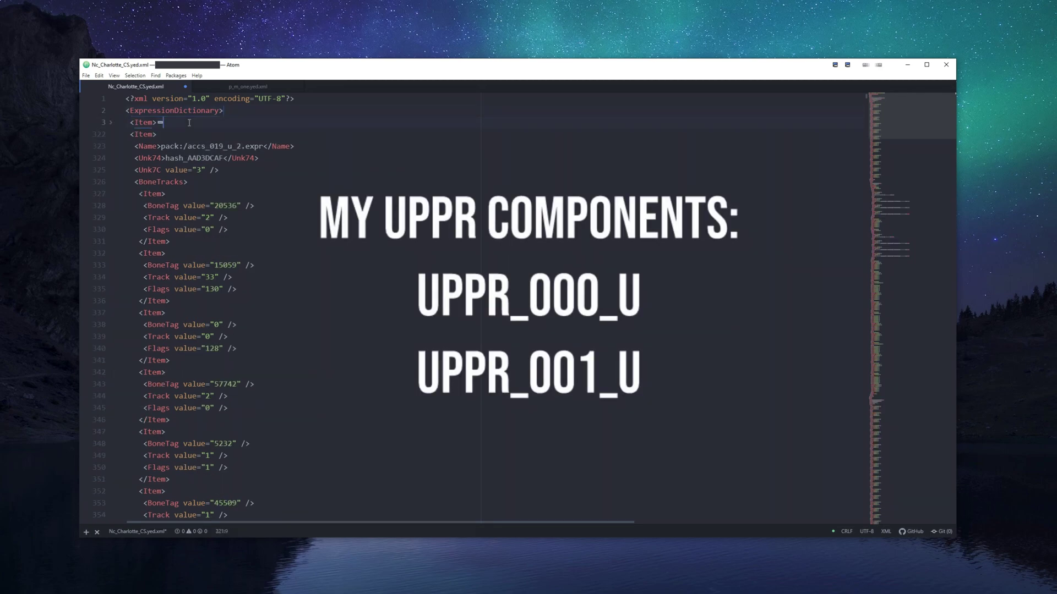
{"action": "key", "text": "BackSpace"}
{"action": "key", "text": "BackSpace"}
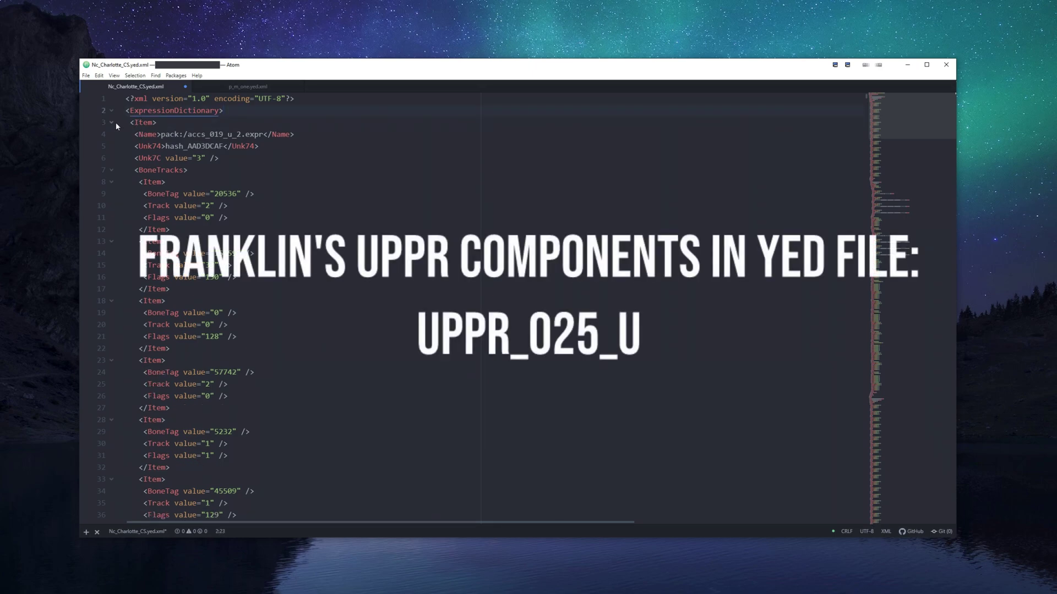
{"action": "key", "text": "ctrl+v"}
{"action": "left_click", "coordinate": [159, 127]}
{"action": "key", "text": "BackSpace"}
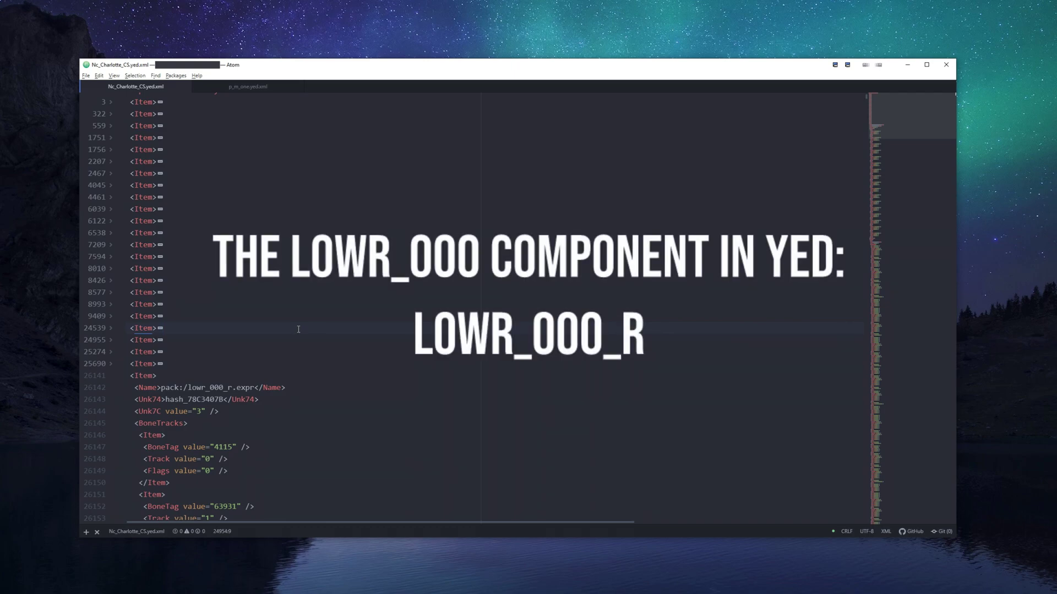
Rename the lowr_000_r expression item to lowr_000_u and save the file.
{"action": "left_click", "coordinate": [231, 388]}
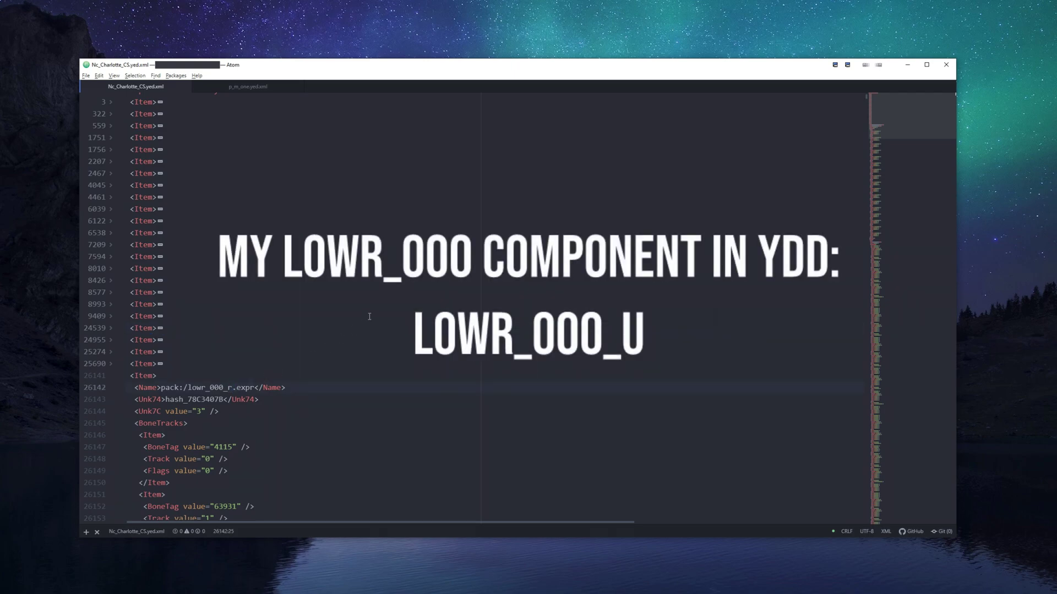
{"action": "key", "text": "BackSpace"}
{"action": "type", "text": "u"}
{"action": "key", "text": "ctrl+s"}
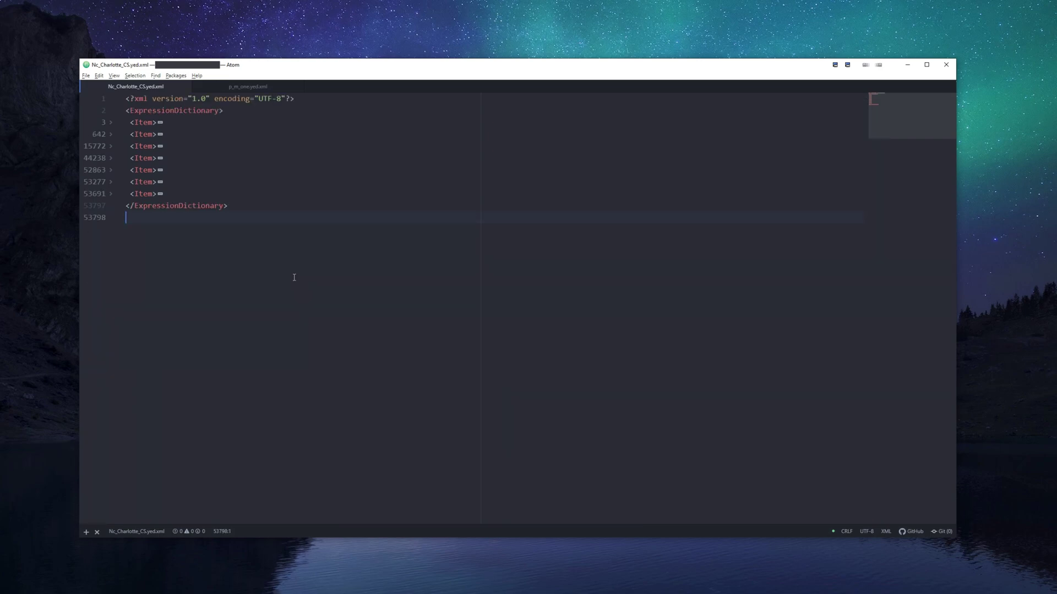
Examine the pack names of the second and third items in the expression dictionary.
{"action": "left_click", "coordinate": [112, 134]}
{"action": "left_click_drag", "start_coordinate": [187, 146], "coordinate": [247, 147]}
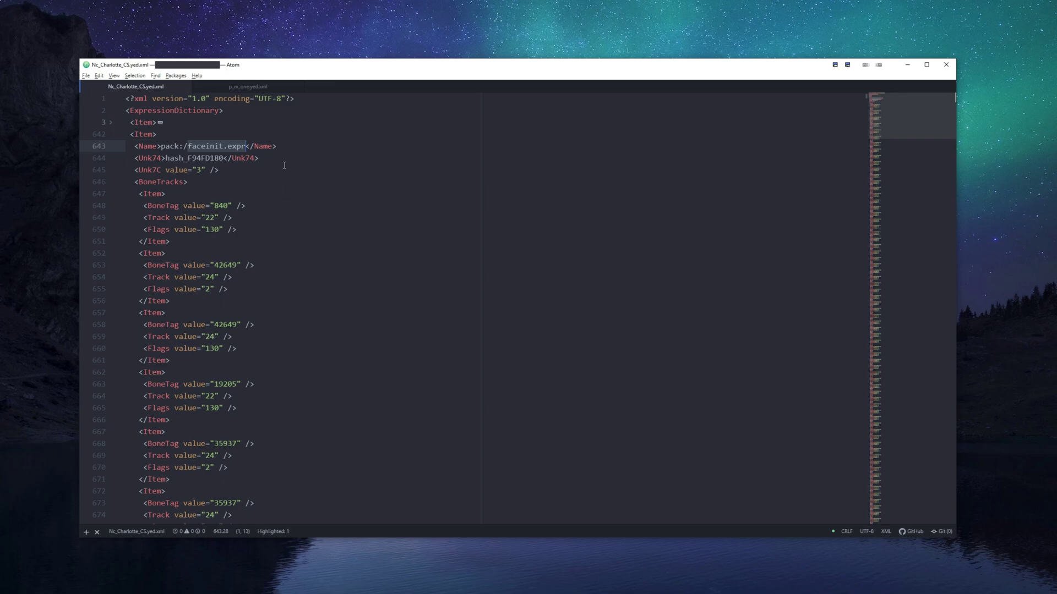
{"action": "left_click", "coordinate": [111, 135]}
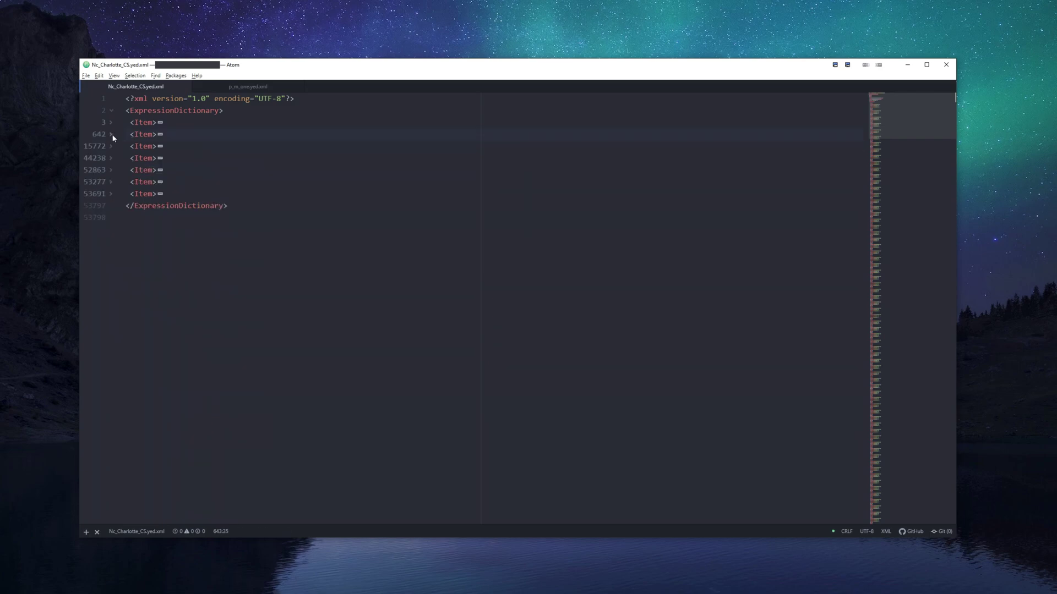
{"action": "left_click", "coordinate": [111, 146]}
{"action": "left_click_drag", "start_coordinate": [188, 159], "coordinate": [232, 159]}
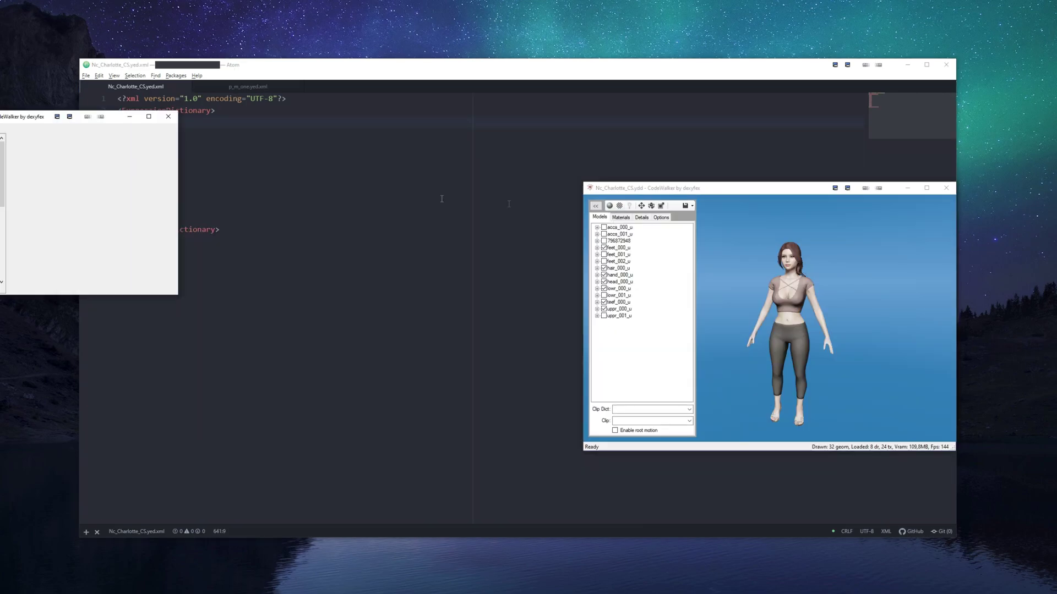
Compare the first two expression items with the geometry order in CodeWalker's Model Material Editor.
{"action": "left_click_drag", "start_coordinate": [22, 116], "coordinate": [415, 233]}
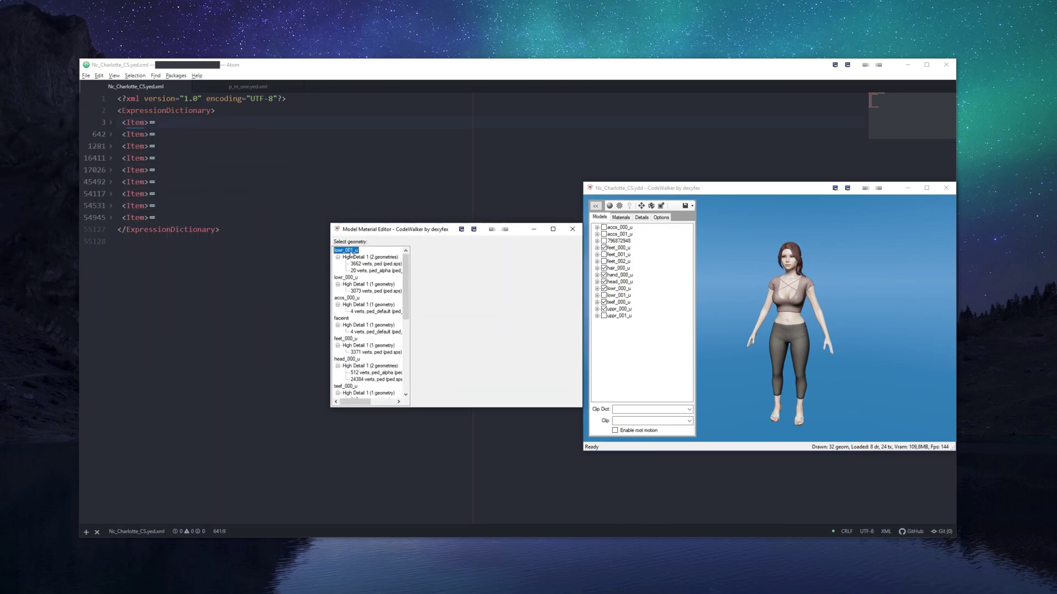
{"action": "left_click", "coordinate": [112, 123]}
{"action": "double_click", "coordinate": [209, 137]}
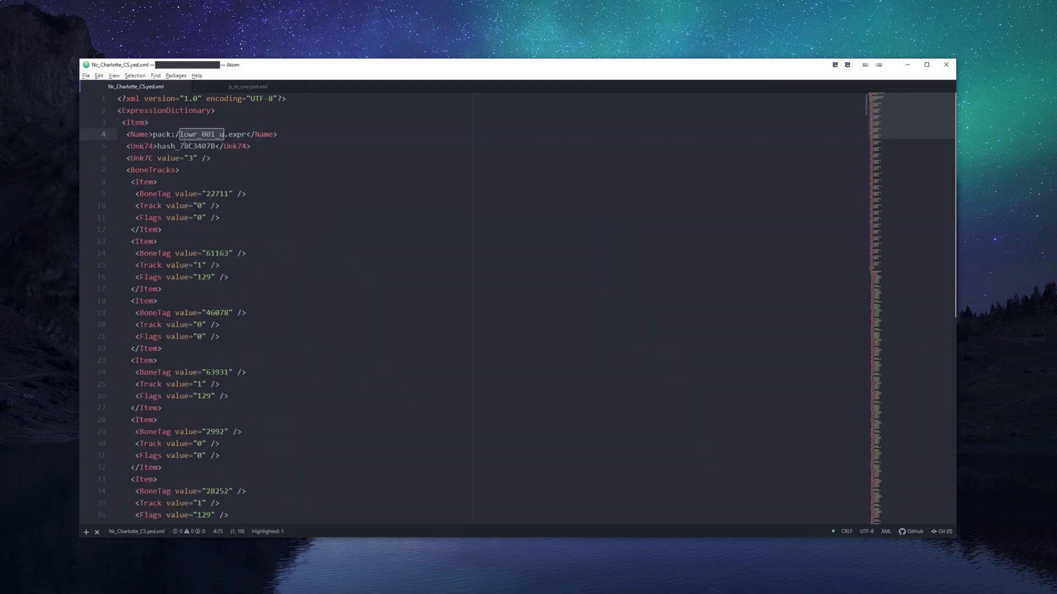
{"action": "left_click", "coordinate": [111, 123]}
{"action": "key", "text": "alt+Tab"}
{"action": "left_click", "coordinate": [340, 280]}
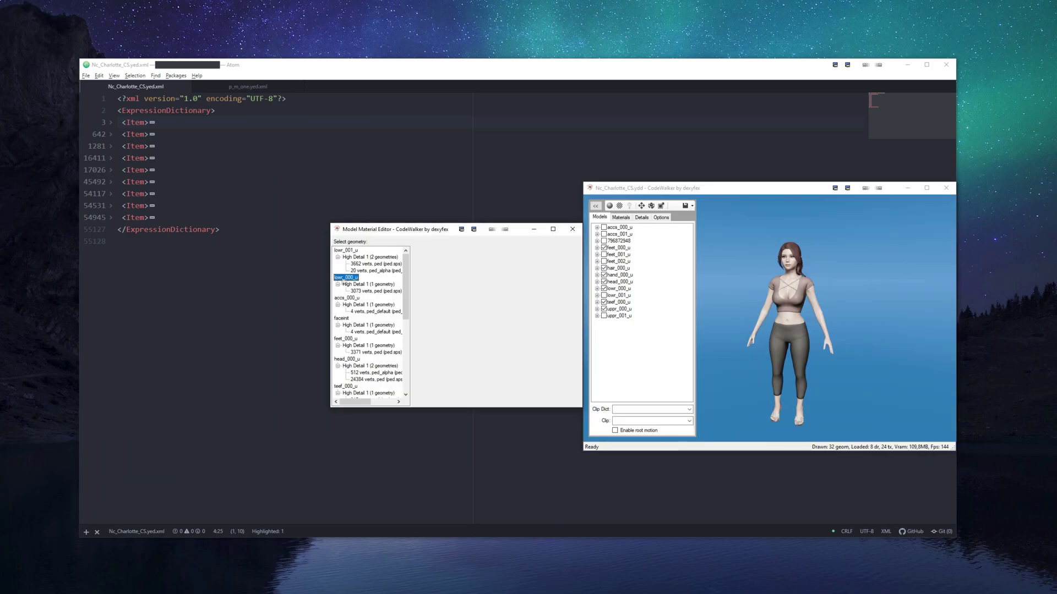
{"action": "left_click", "coordinate": [111, 134]}
{"action": "left_click", "coordinate": [111, 135]}
{"action": "key", "text": "alt+Tab"}
Check the name of the third expression item against the matching geometry in CodeWalker's Model Material Editor.
{"action": "left_click", "coordinate": [111, 145]}
{"action": "double_click", "coordinate": [197, 158]}
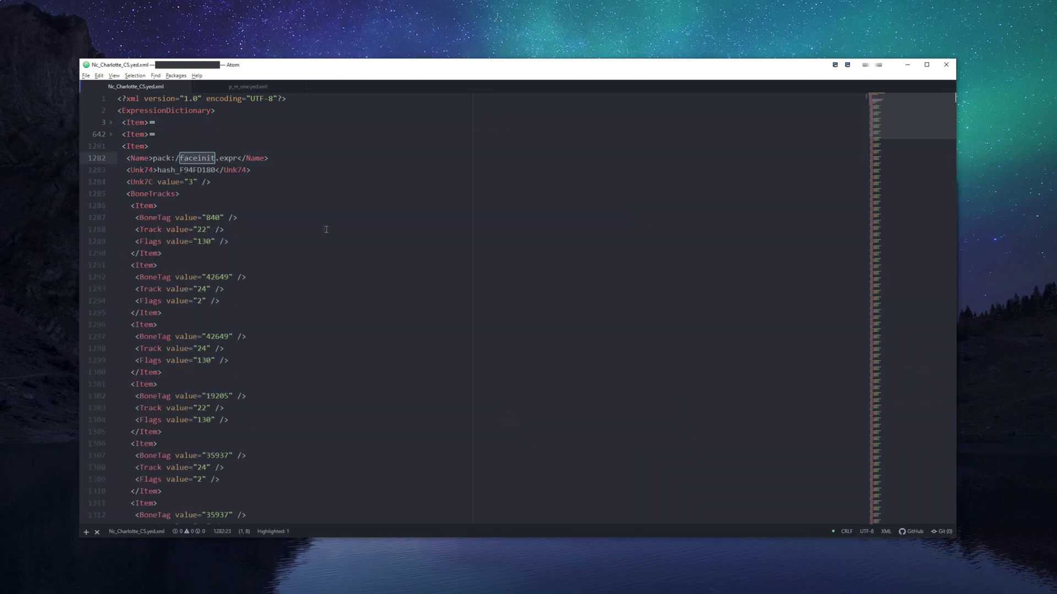
{"action": "key", "text": "alt+Tab"}
{"action": "left_click", "coordinate": [343, 319]}
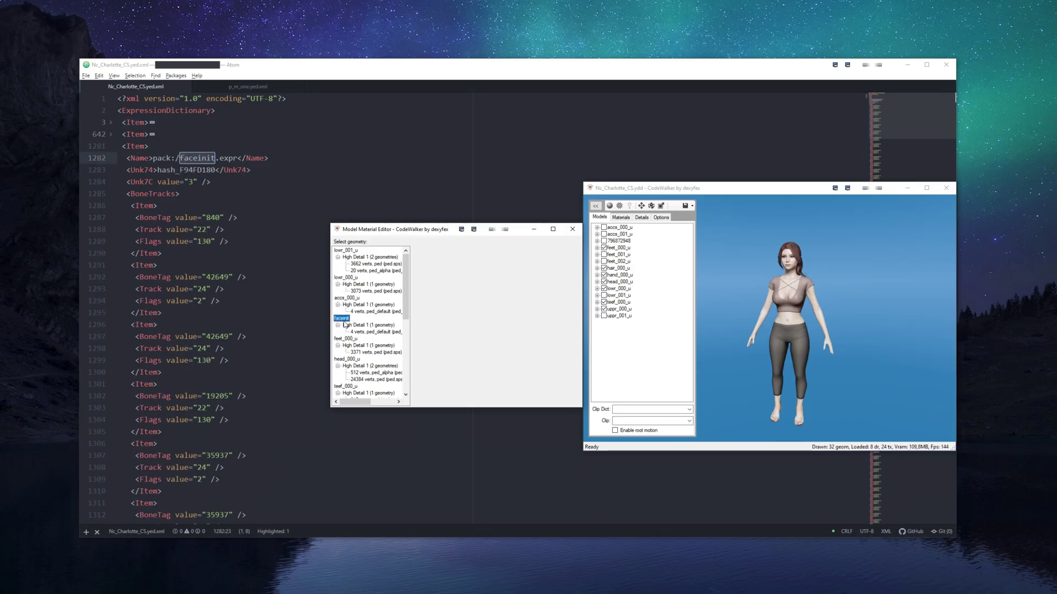
{"action": "left_click", "coordinate": [343, 339]}
{"action": "key", "text": "alt+Tab"}
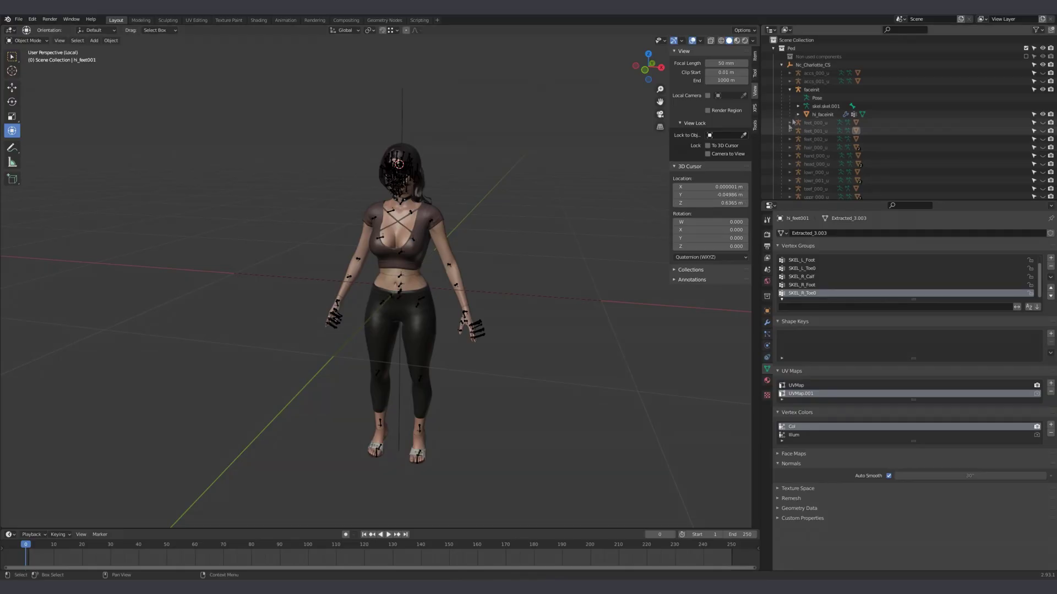
In Blender, try to move the faceinit armature's mesh away from the character's head.
{"action": "left_click", "coordinate": [811, 90]}
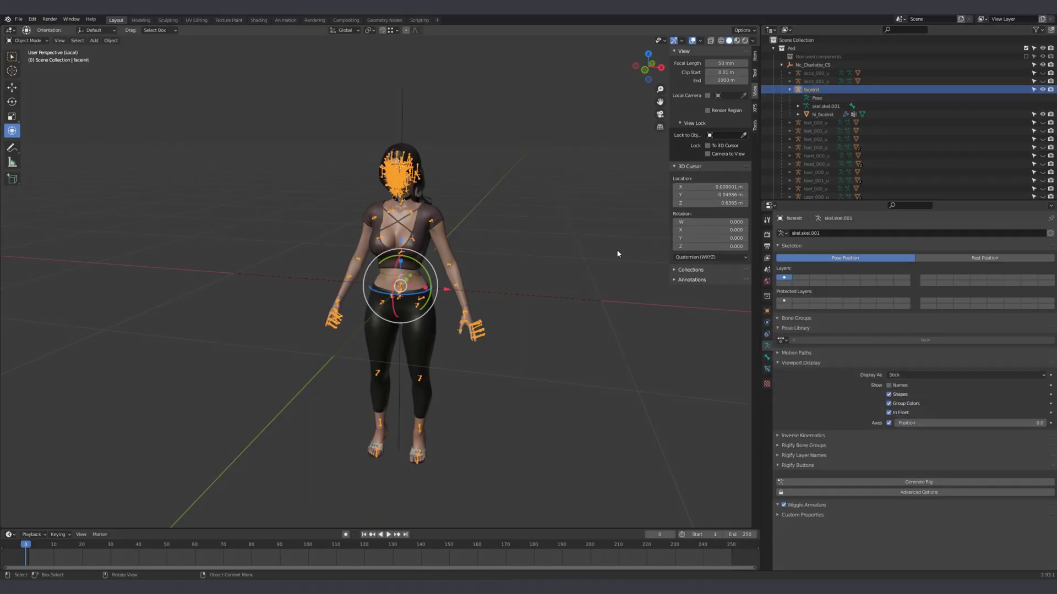
{"action": "left_click", "coordinate": [822, 114]}
{"action": "key", "text": "g"}
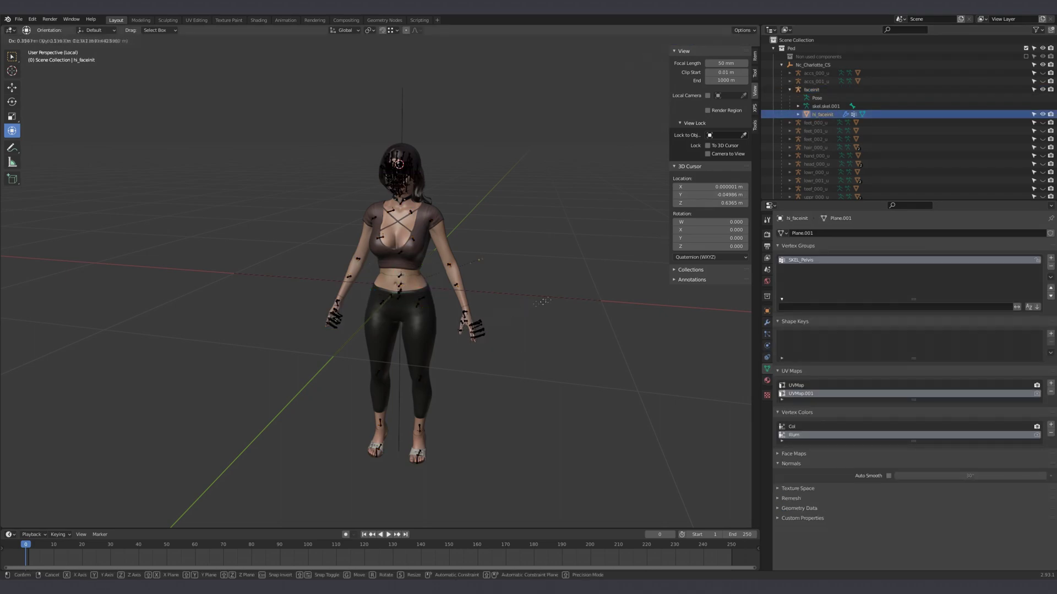
{"action": "left_click", "coordinate": [565, 358]}
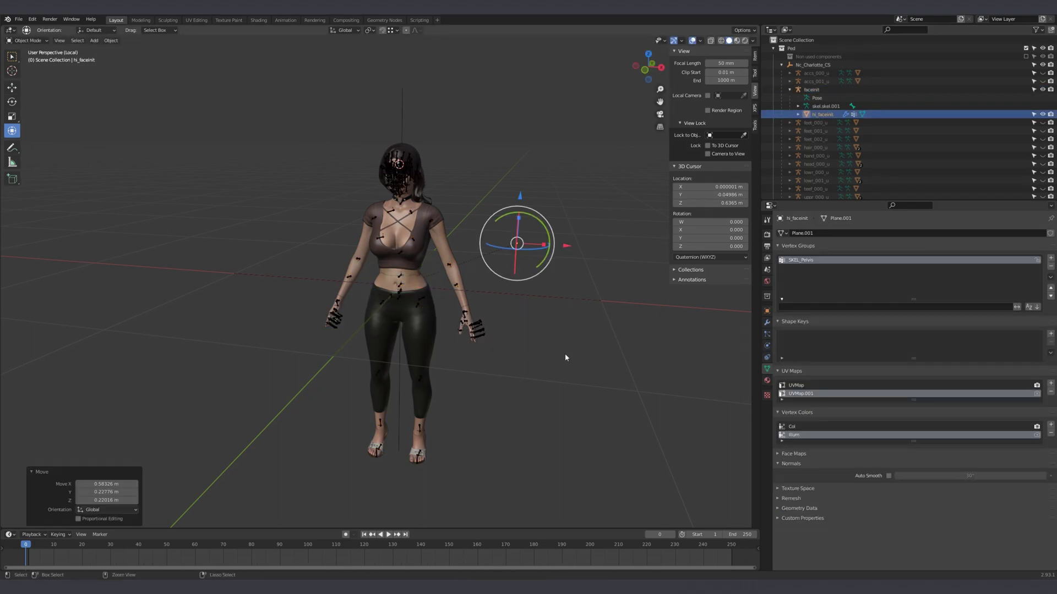
{"action": "key", "text": "ctrl+z"}
{"action": "left_click", "coordinate": [565, 355]}
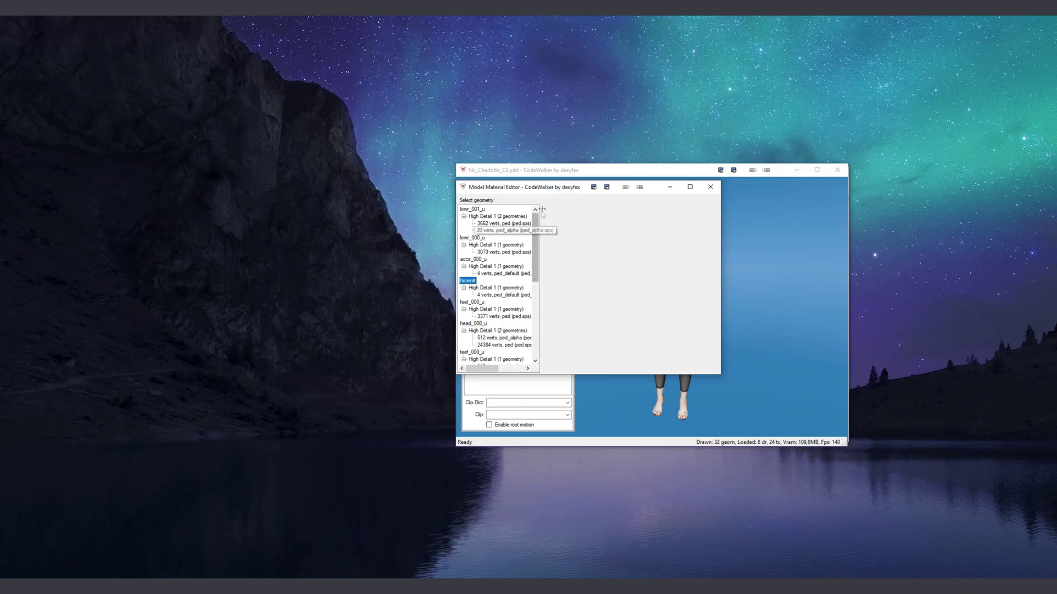
{"action": "left_click_drag", "start_coordinate": [552, 171], "coordinate": [287, 186]}
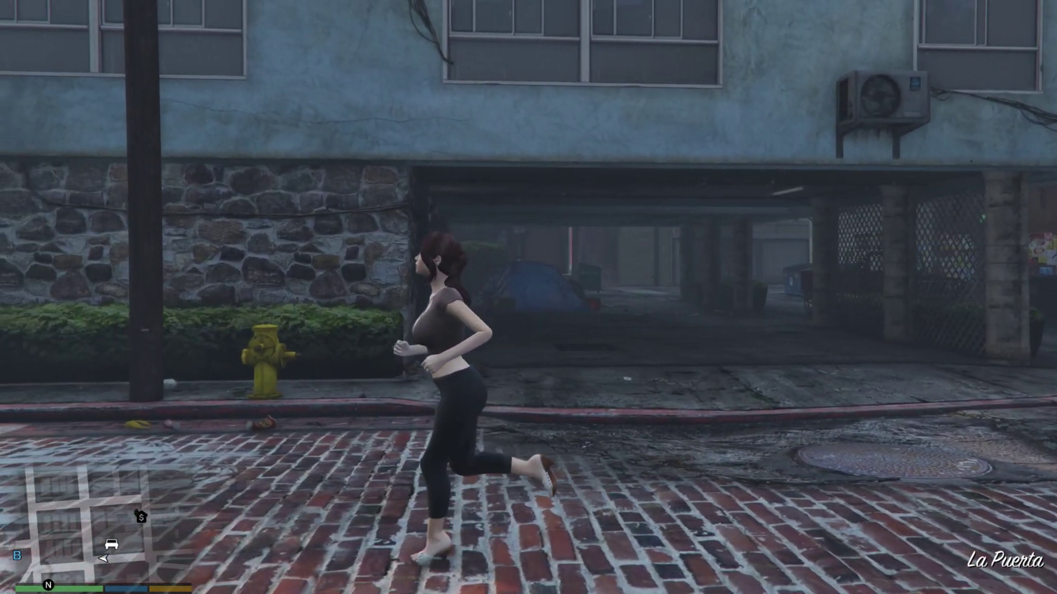
{"action": "key", "text": "d"}
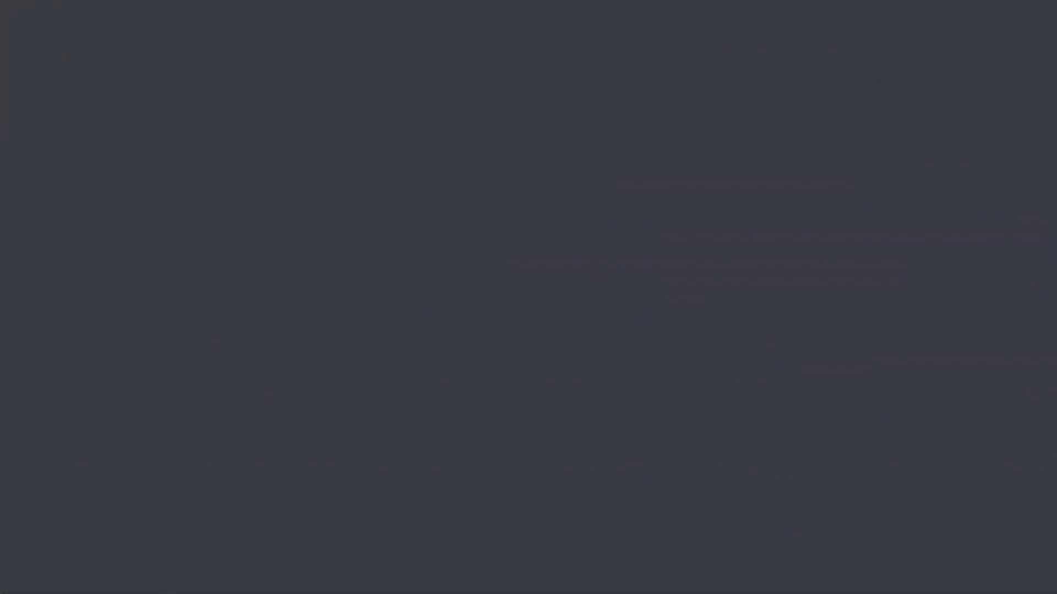
In Atom, find the lowr_000_ expression item in p_m_one.yed.xml and copy it into Nc_Charlotte_CS.yed.xml.
{"action": "key", "text": "ctrl+f"}
{"action": "type", "text": "lowr_000_"}
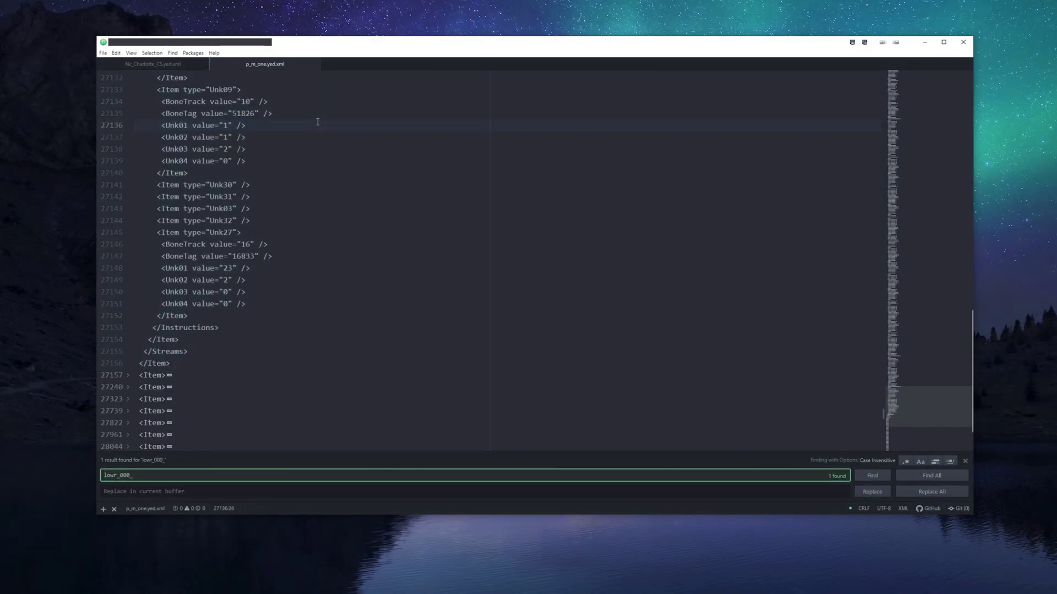
{"action": "key", "text": "Return"}
{"action": "key", "text": "Escape"}
{"action": "left_click", "coordinate": [138, 246]}
{"action": "left_click_drag", "start_coordinate": [902, 228], "coordinate": [920, 83]}
{"action": "left_click", "coordinate": [210, 262], "text": "shift"}
{"action": "left_click", "coordinate": [181, 65]}
{"action": "key", "text": "ctrl+v"}
{"action": "left_click_drag", "start_coordinate": [246, 113], "coordinate": [241, 113]}
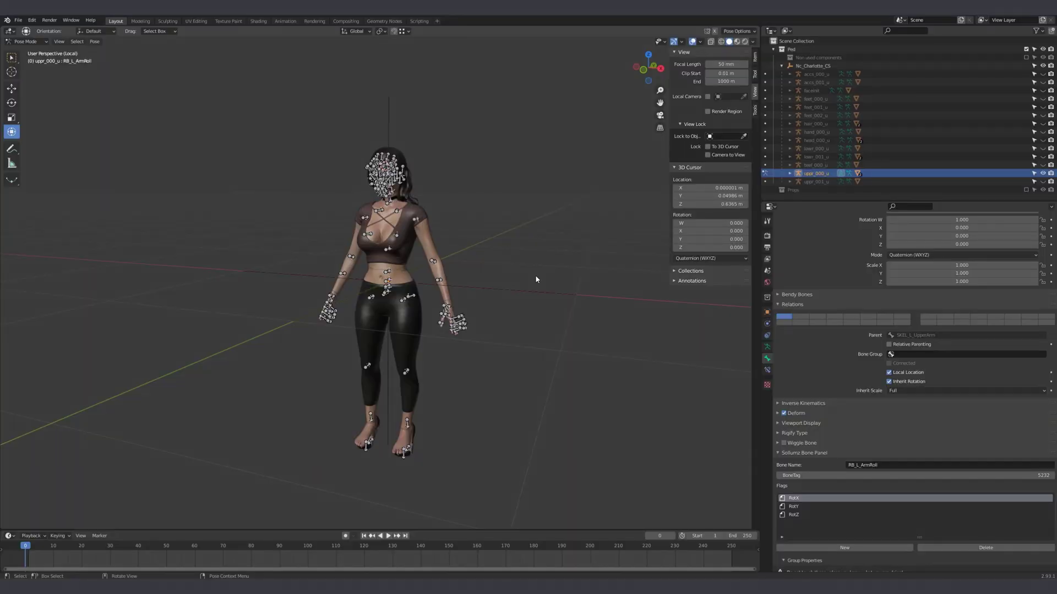
{"action": "scroll", "coordinate": [503, 255], "scroll_direction": "up", "scroll_amount": 8}
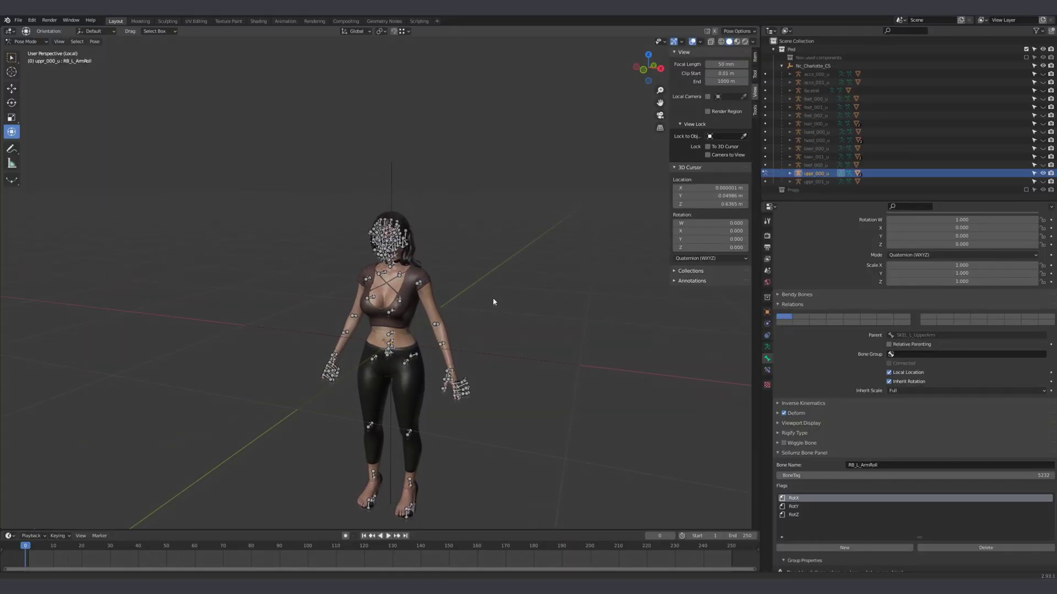
In Blender, check the bone tags of the SPR_L_Breast and SPR_R_Breast bones in the uppr_000_u armature.
{"action": "middle_click_drag", "start_coordinate": [489, 329], "coordinate": [411, 341]}
{"action": "left_click", "coordinate": [401, 340]}
{"action": "middle_click_drag", "start_coordinate": [621, 380], "coordinate": [605, 331], "text": "shift"}
{"action": "scroll", "coordinate": [885, 484], "scroll_direction": "down", "scroll_amount": 2}
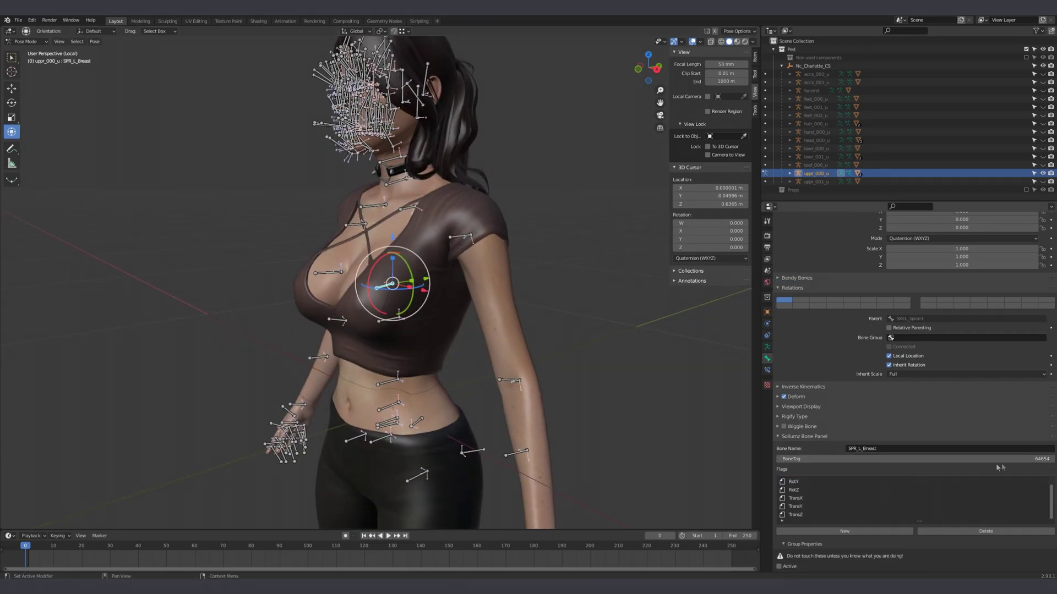
{"action": "scroll", "coordinate": [911, 514], "scroll_direction": "up", "scroll_amount": 1}
{"action": "left_click", "coordinate": [1026, 459]}
{"action": "left_click", "coordinate": [807, 468]}
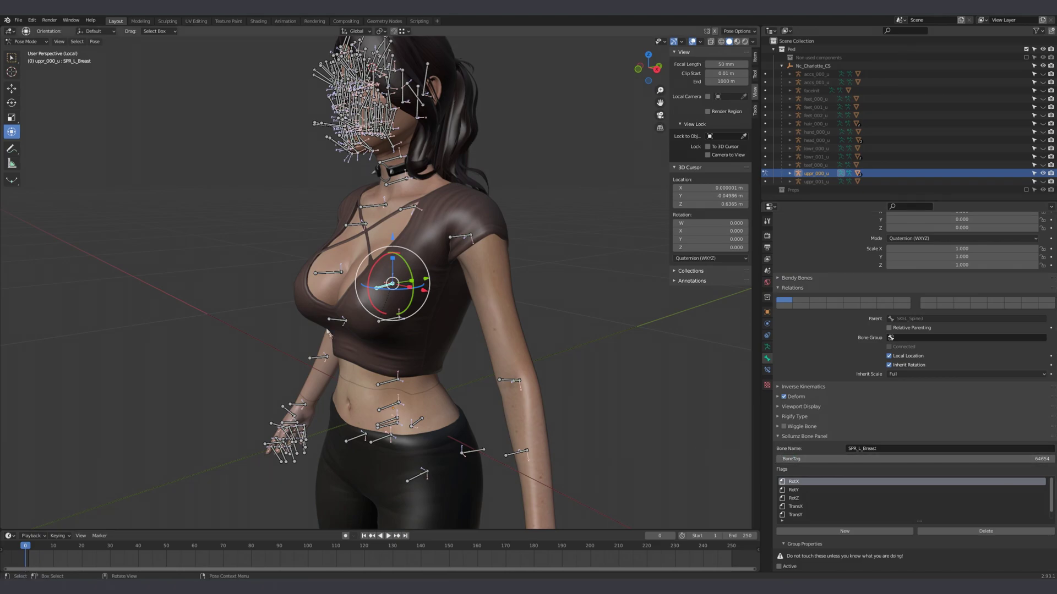
{"action": "left_click", "coordinate": [327, 274]}
{"action": "left_click", "coordinate": [829, 459]}
{"action": "type", "text": "34911"}
{"action": "key", "text": "Return"}
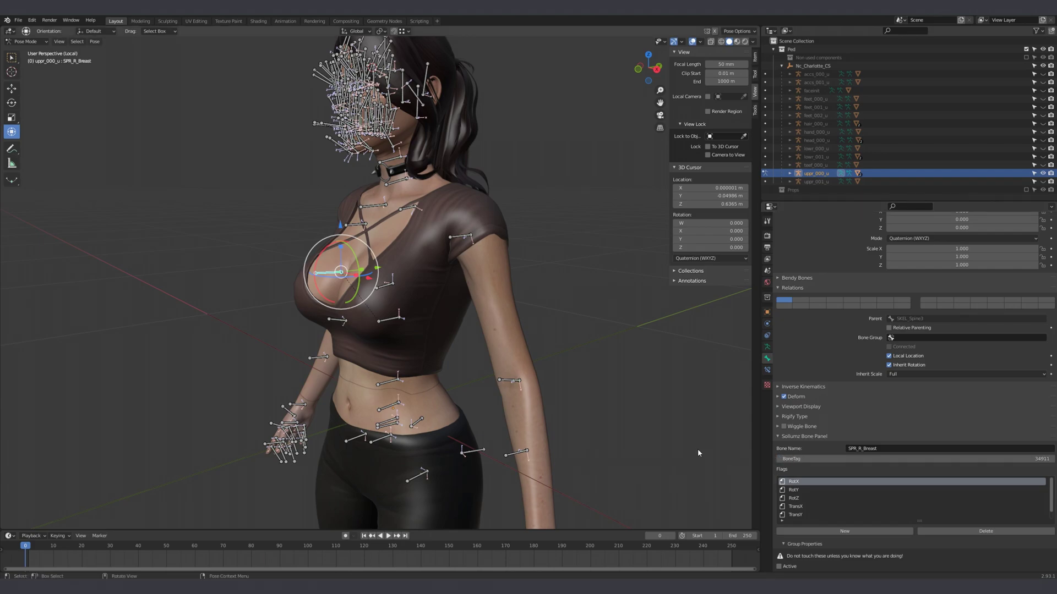
{"action": "mouse_move", "coordinate": [572, 362]}
{"action": "middle_mouse_down"}
{"action": "mouse_move", "coordinate": [550, 359]}
{"action": "mouse_move", "coordinate": [556, 366]}
{"action": "middle_mouse_up"}
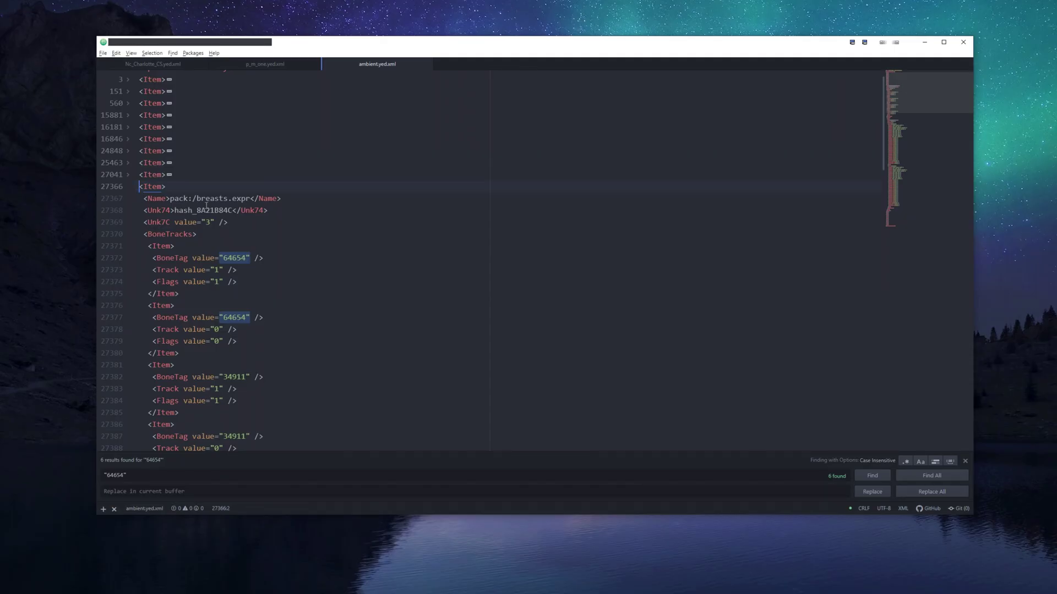
In Atom, collapse the bone tracks of the breasts.expr item in ambient.yed.xml and copy both of its Jiggle instruction items.
{"action": "double_click", "coordinate": [206, 199]}
{"action": "left_click", "coordinate": [200, 191]}
{"action": "left_click", "coordinate": [128, 235]}
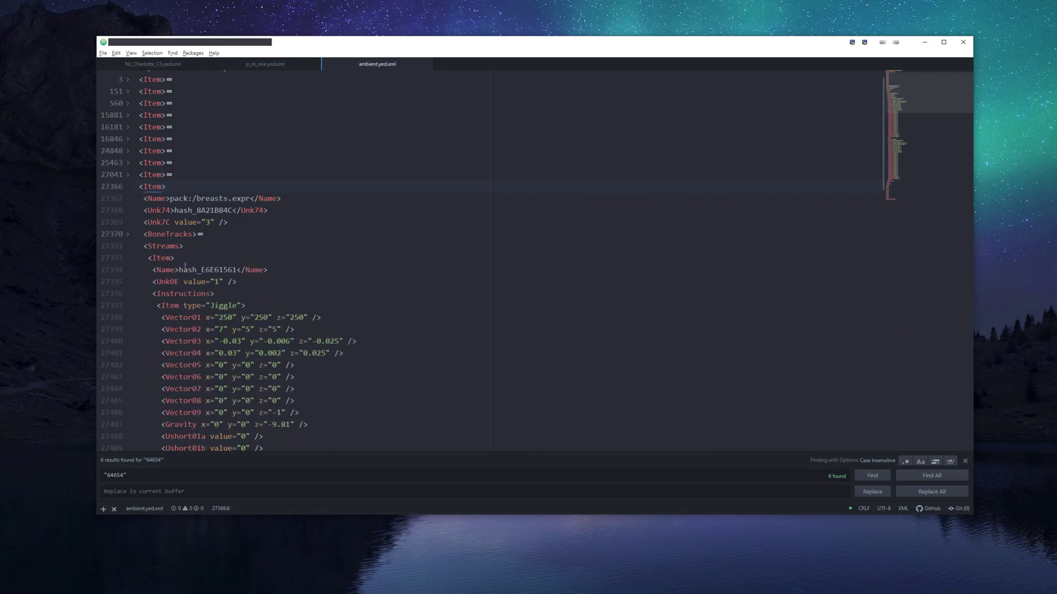
{"action": "scroll", "coordinate": [183, 279], "scroll_direction": "down", "scroll_amount": 1}
{"action": "left_click", "coordinate": [165, 284]}
{"action": "scroll", "coordinate": [168, 281], "scroll_direction": "down", "scroll_amount": 12}
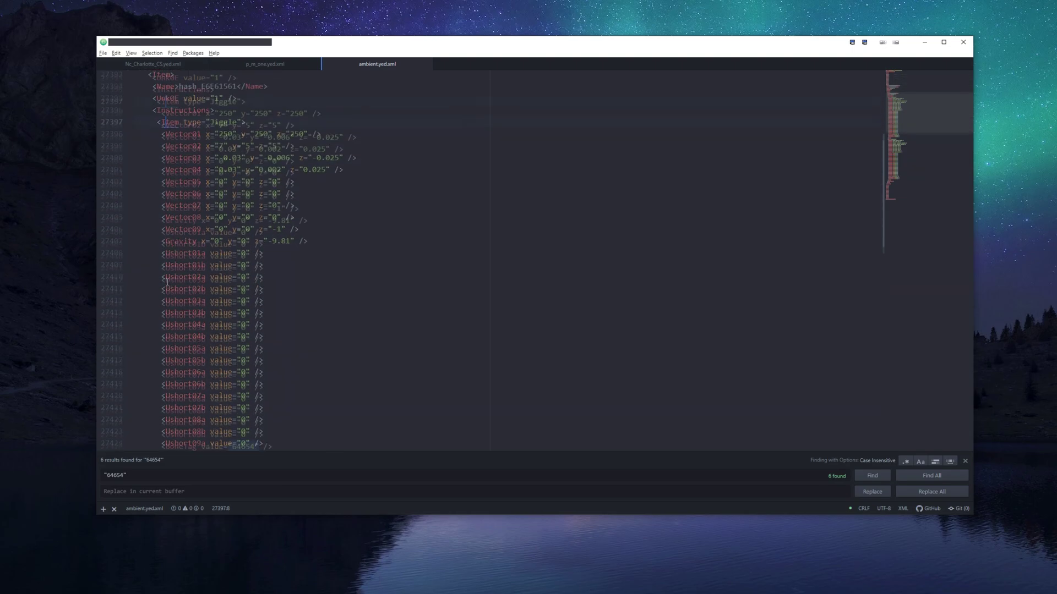
{"action": "scroll", "coordinate": [168, 281], "scroll_direction": "down", "scroll_amount": 1}
{"action": "scroll", "coordinate": [172, 214], "scroll_direction": "up", "scroll_amount": 5}
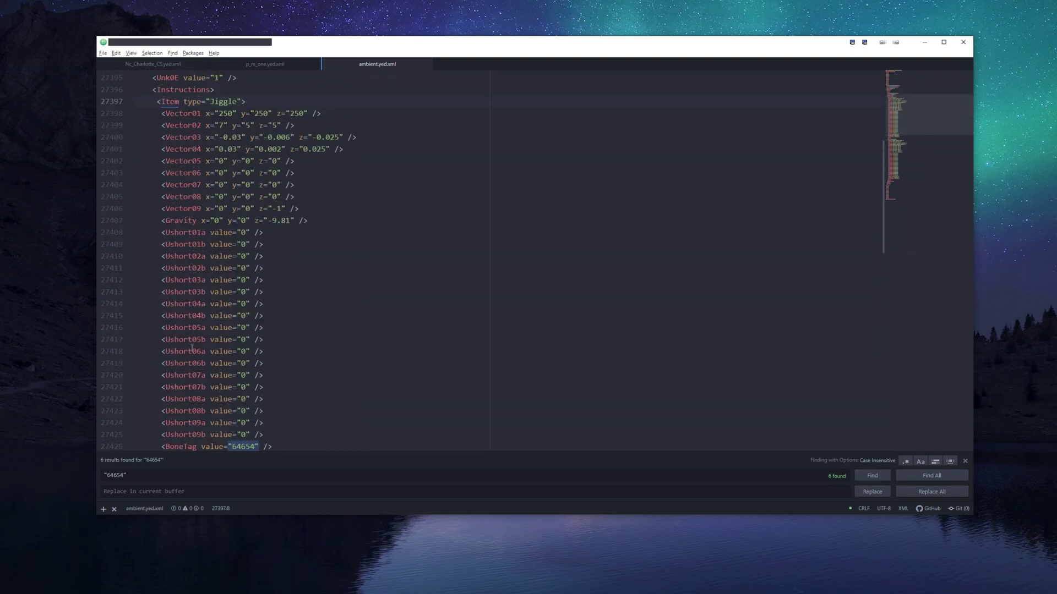
{"action": "left_click_drag", "start_coordinate": [156, 183], "coordinate": [205, 386]}
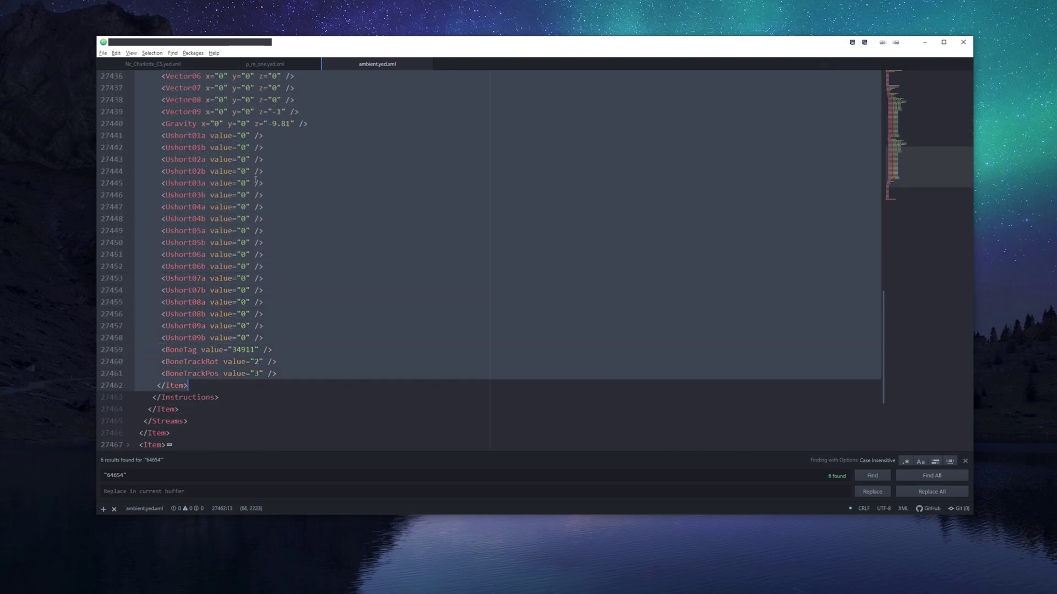
Paste the Jiggle items at the start of the uppr_000_u item's Instructions block in Nc_Charlotte_CS.yed.xml.
{"action": "left_click", "coordinate": [160, 64]}
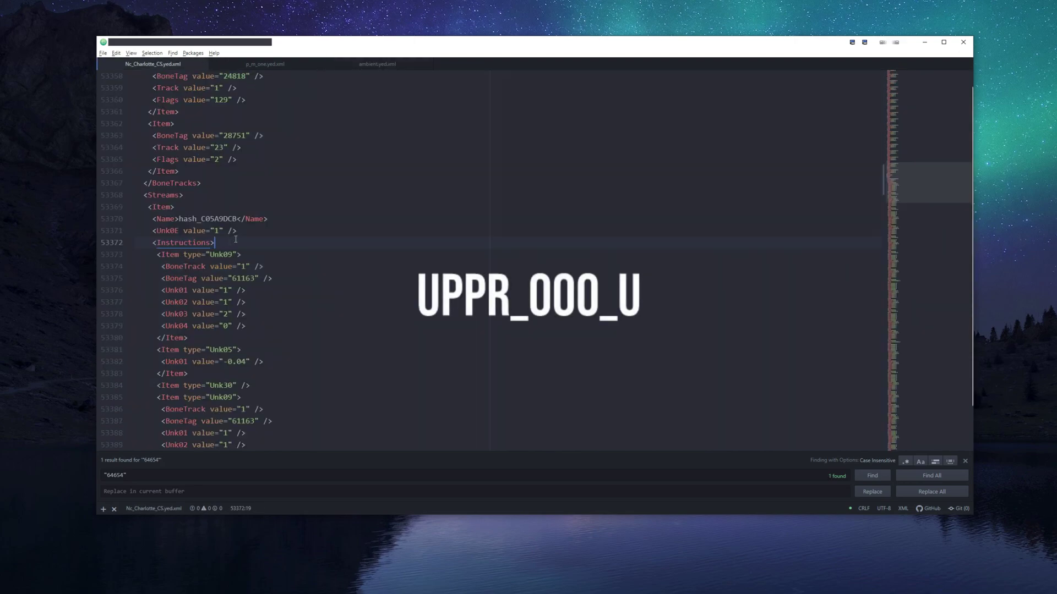
{"action": "key", "text": "Return"}
{"action": "key", "text": "ctrl+v"}
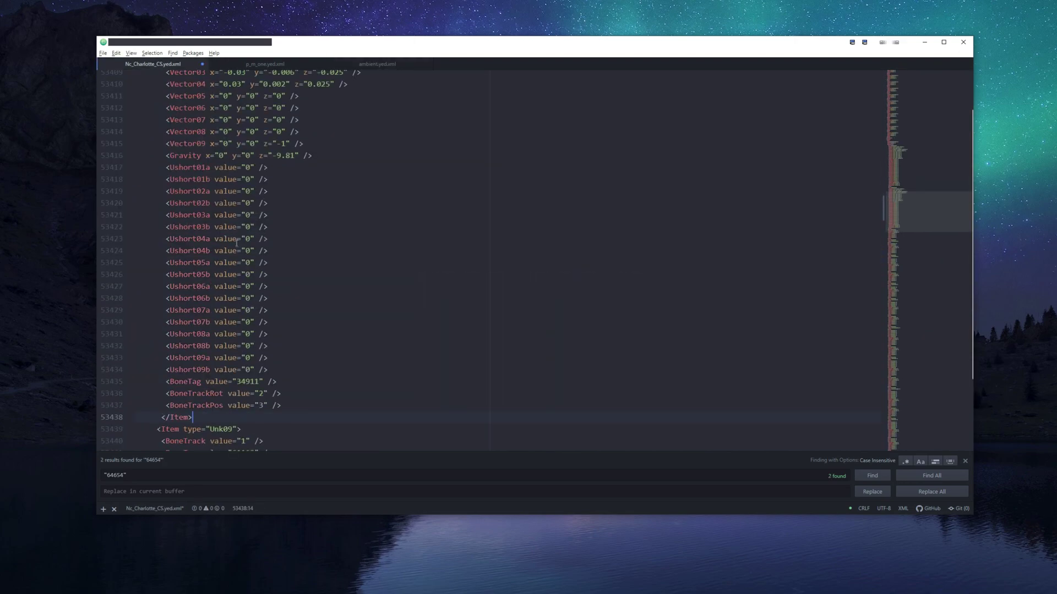
Compare the BoneTag values of both pasted Jiggle items with the left and right breast bones in Blender.
{"action": "double_click", "coordinate": [241, 381]}
{"action": "key", "text": "F3"}
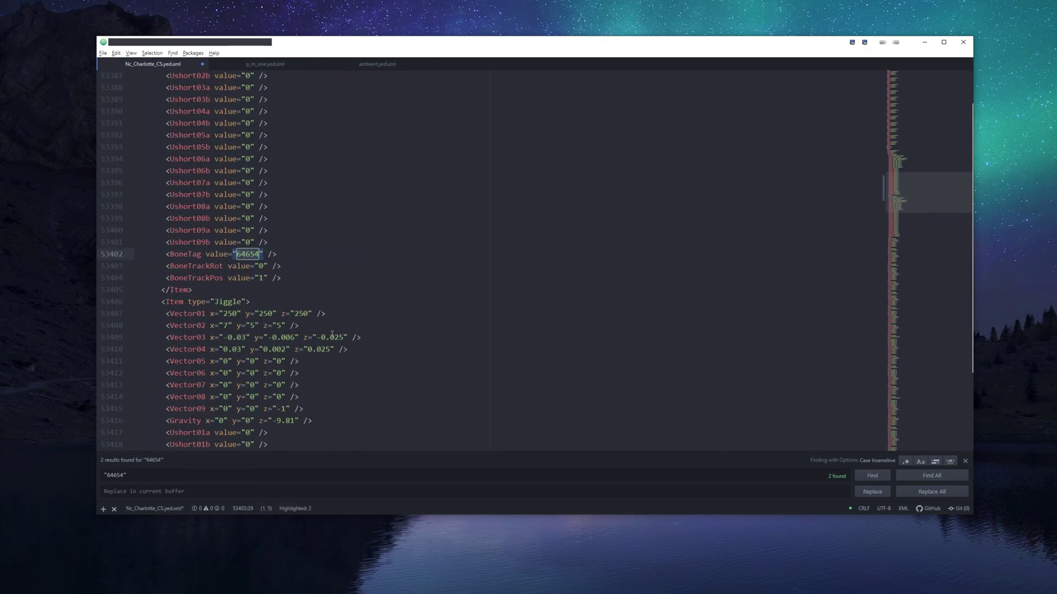
{"action": "scroll", "coordinate": [333, 333], "scroll_direction": "up", "scroll_amount": 10}
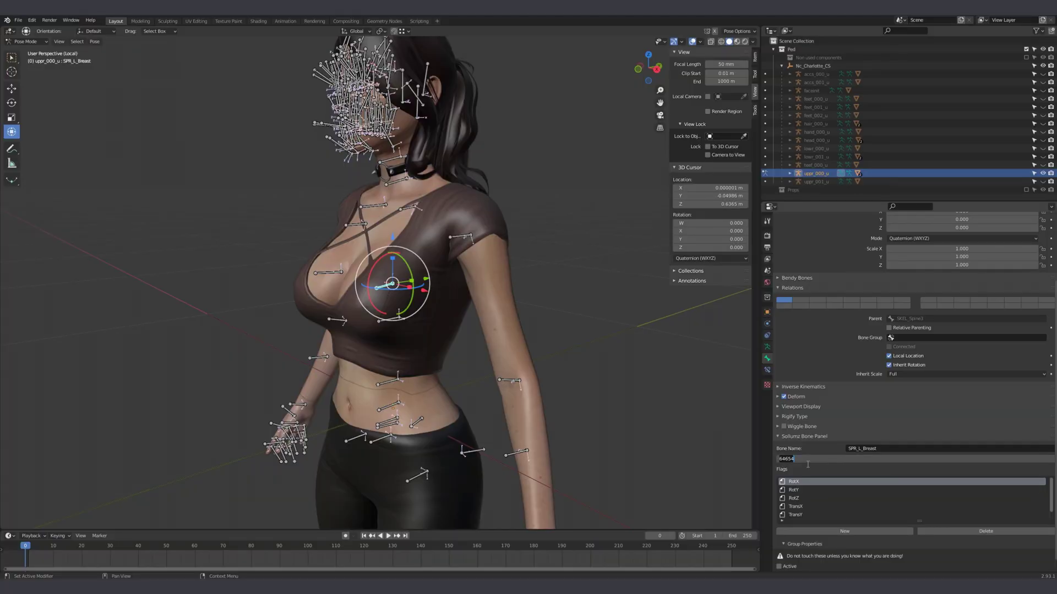
{"action": "left_click", "coordinate": [329, 273]}
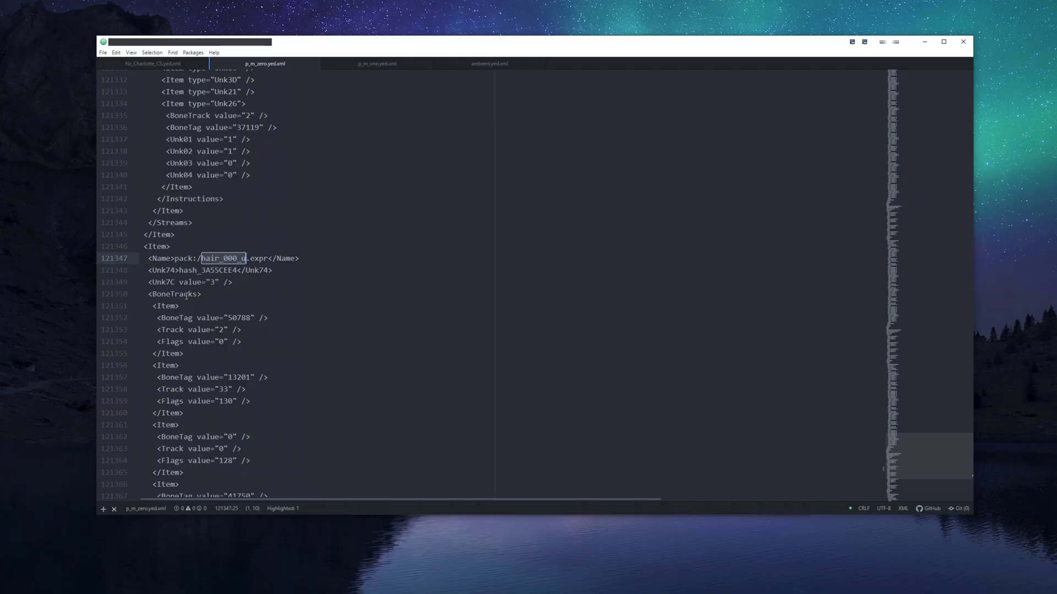
In Atom, copy the hair_000_u expression item from p_m_zero.yed.xml and paste it after the last item in Nc_Charlotte_CS.yed.xml.
{"action": "left_click", "coordinate": [136, 246]}
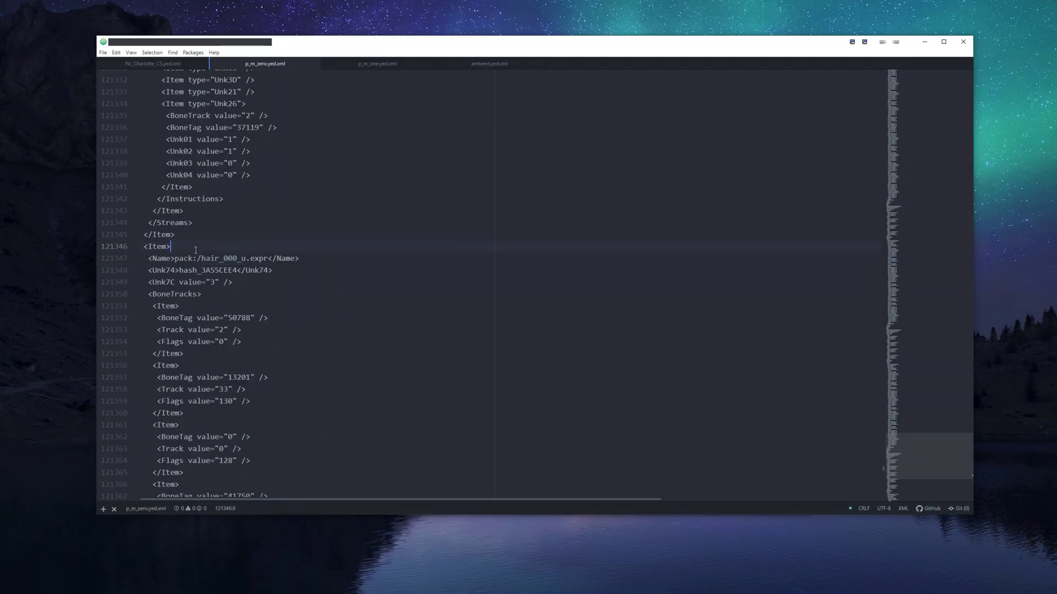
{"action": "left_click", "coordinate": [133, 246]}
{"action": "triple_click", "coordinate": [142, 246]}
{"action": "left_click", "coordinate": [171, 65]}
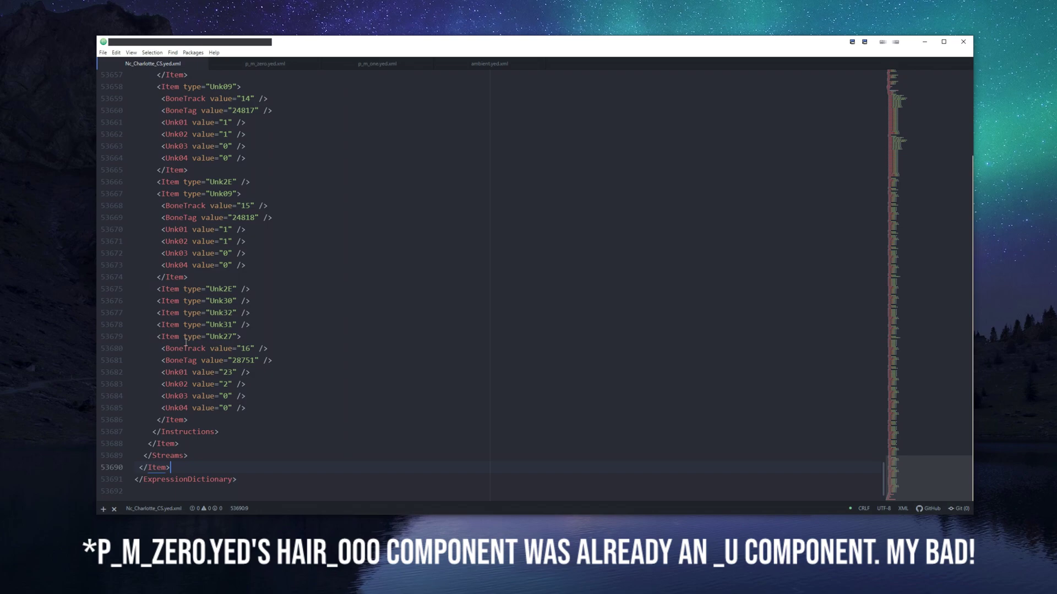
{"action": "key", "text": "ctrl+v"}
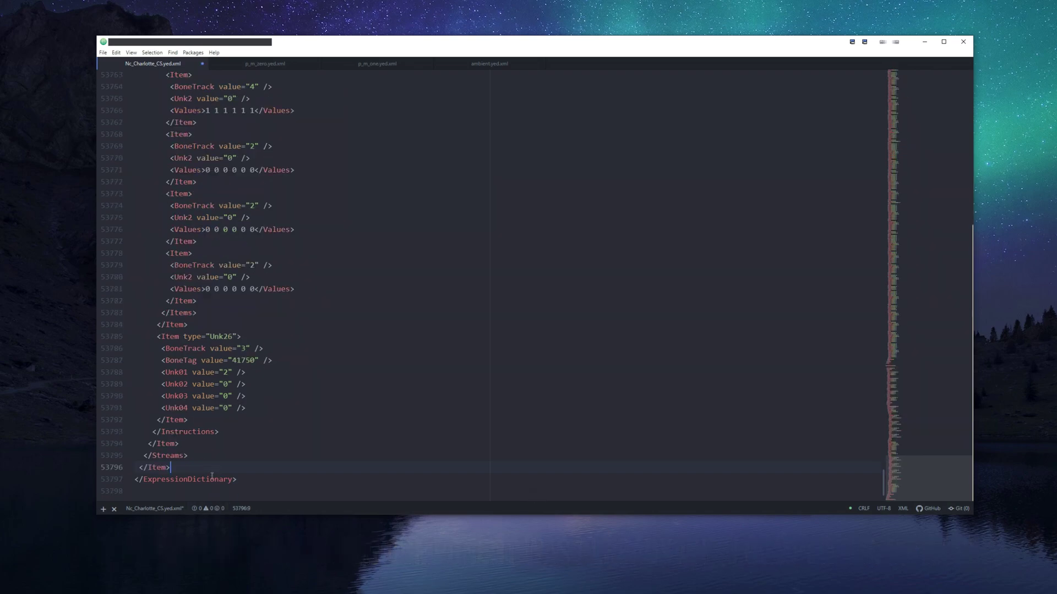
{"action": "left_click_drag", "start_coordinate": [920, 481], "coordinate": [875, 250]}
{"action": "key", "text": "ctrl+f"}
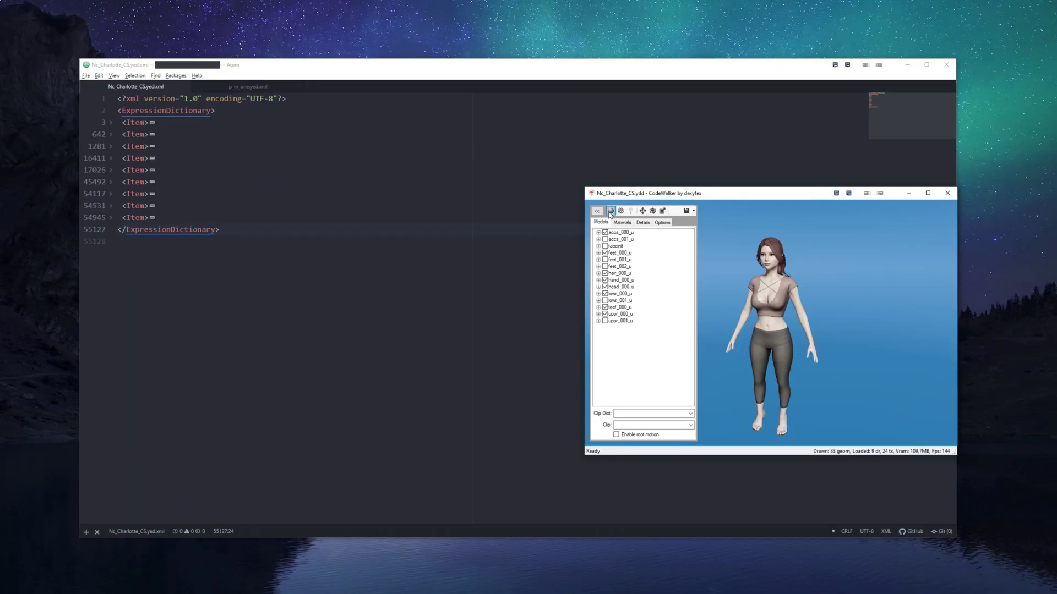
{"action": "left_click_drag", "start_coordinate": [402, 281], "coordinate": [403, 339]}
{"action": "left_click", "coordinate": [352, 378]}
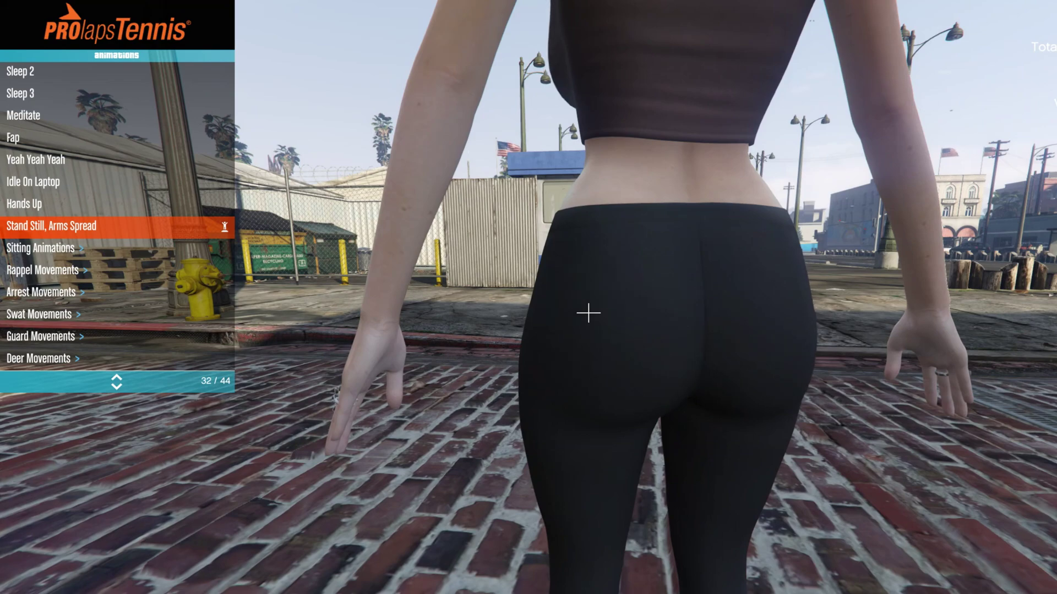
In GTA V, move the ped back and forth to examine its hair and body physics.
{"action": "key", "text": "Up"}
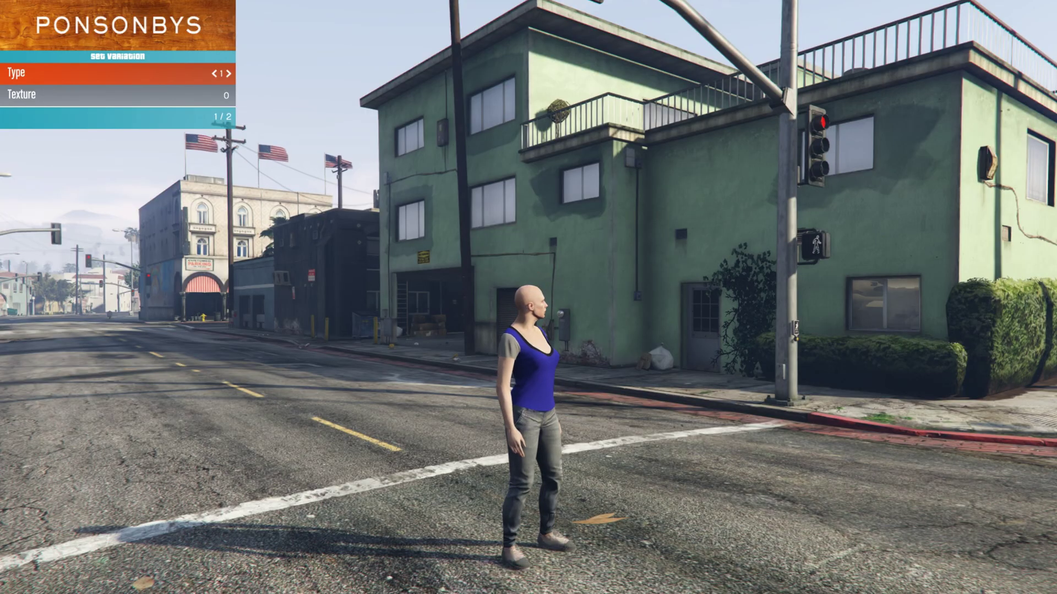
{"action": "key", "text": "Left"}
{"action": "key", "text": "Right"}
{"action": "key", "text": "Left"}
{"action": "key", "text": "Right"}
{"action": "key", "text": "Left"}
{"action": "key", "text": "Right"}
{"action": "key", "text": "Left"}
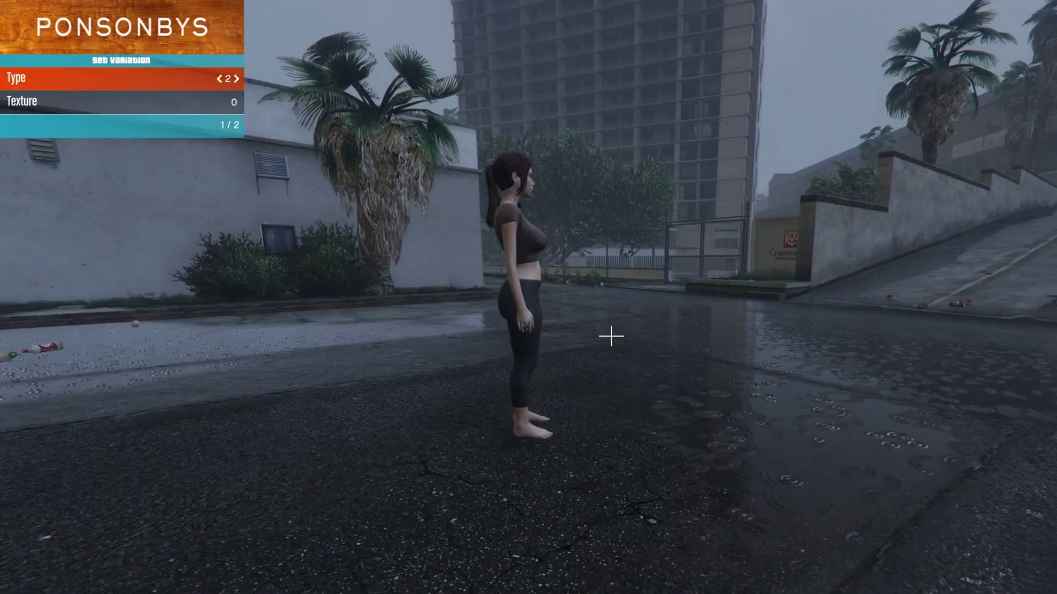
Cycle through the ped's component type variations in the game to compare them.
{"action": "key", "text": "Left"}
{"action": "key", "text": "Right"}
{"action": "key", "text": "Left"}
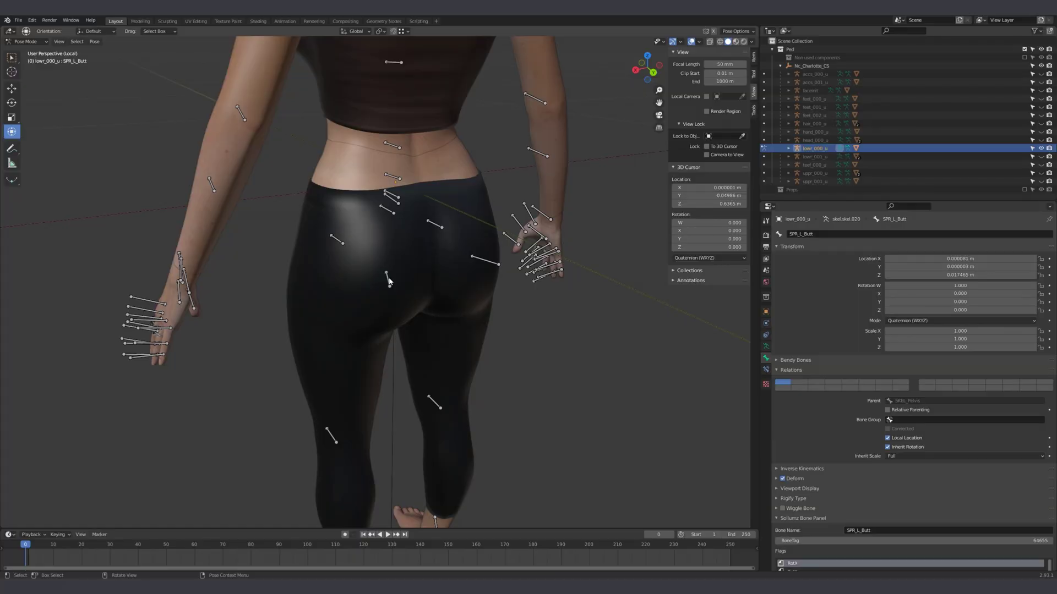
In Blender, check the name and bone tag of the SPR_L_Butt bone in the lowr_000_u armature.
{"action": "left_click", "coordinate": [389, 281]}
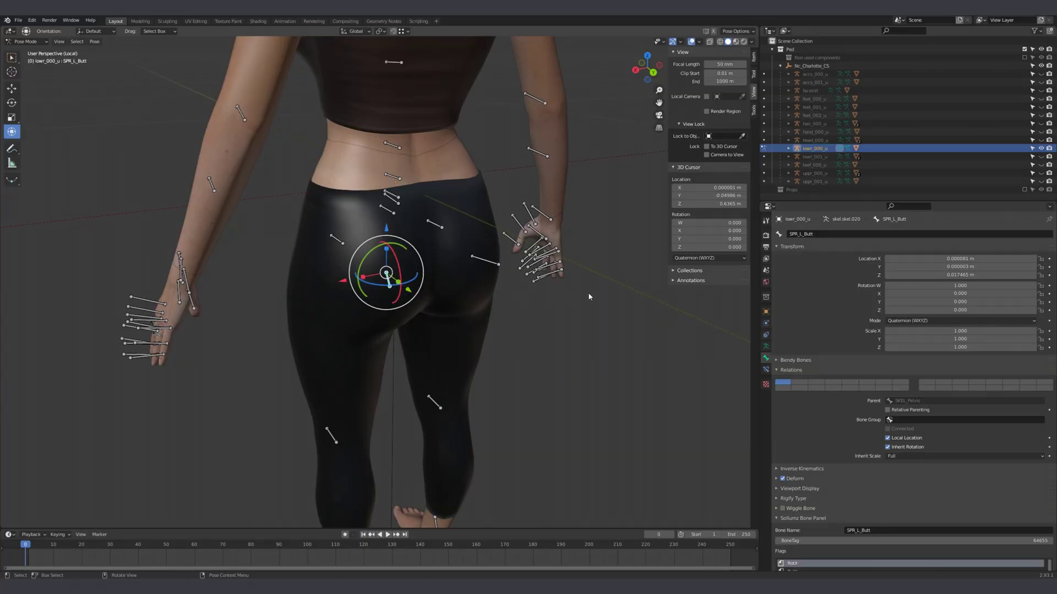
{"action": "left_click", "coordinate": [802, 236]}
{"action": "left_click_drag", "start_coordinate": [822, 236], "coordinate": [790, 237]}
{"action": "key", "text": "Return"}
{"action": "scroll", "coordinate": [911, 466], "scroll_direction": "down", "scroll_amount": 1}
{"action": "scroll", "coordinate": [911, 466], "scroll_direction": "down", "scroll_amount": 3}
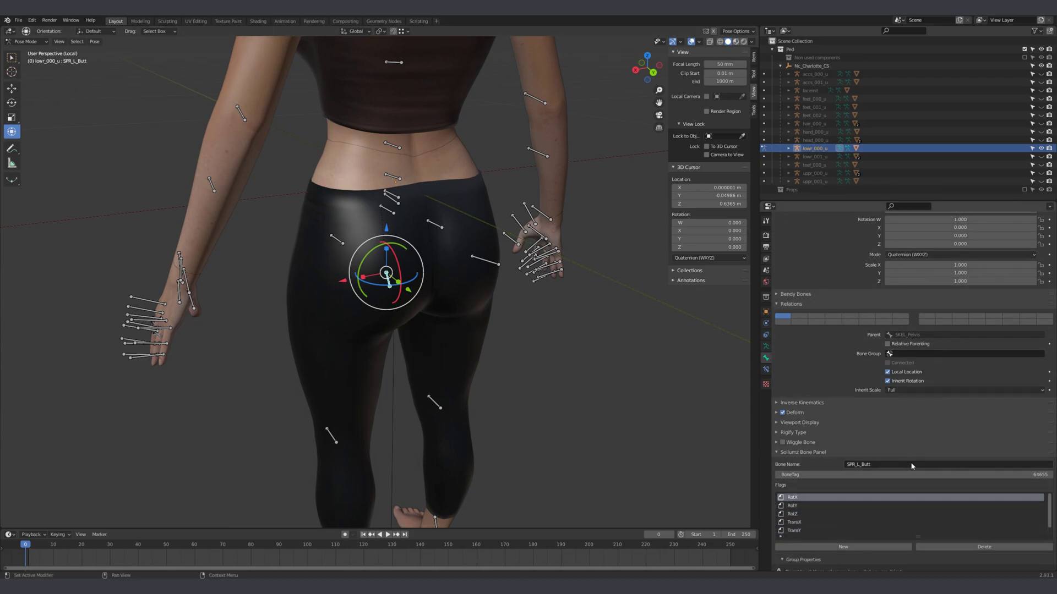
{"action": "left_click", "coordinate": [825, 473]}
{"action": "key", "text": "Return"}
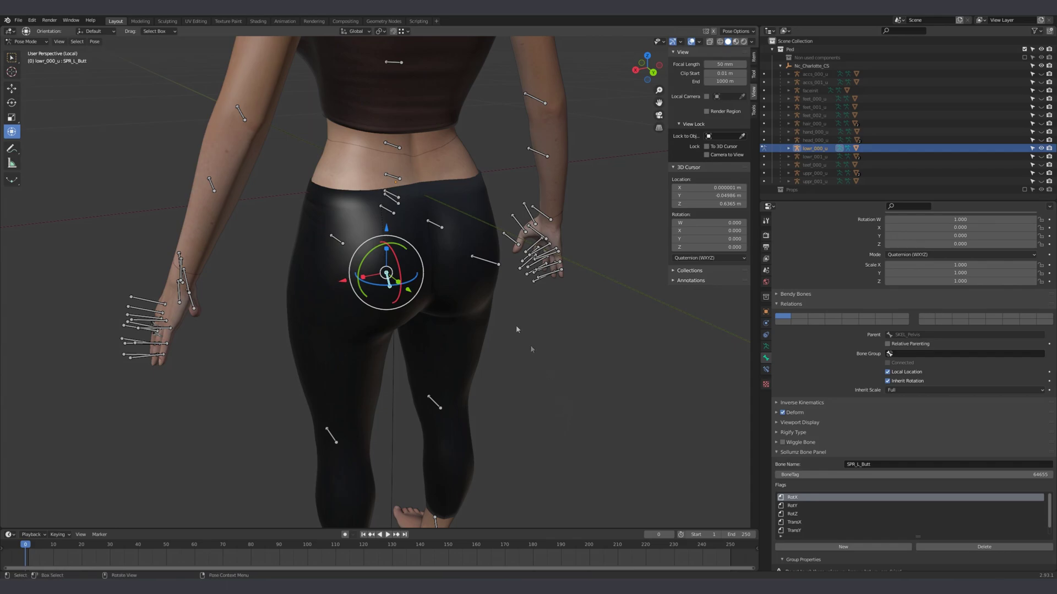
Check the name and bone tag of the SPR_R_Butt bone in the lowr_000_u armature.
{"action": "left_click", "coordinate": [488, 264]}
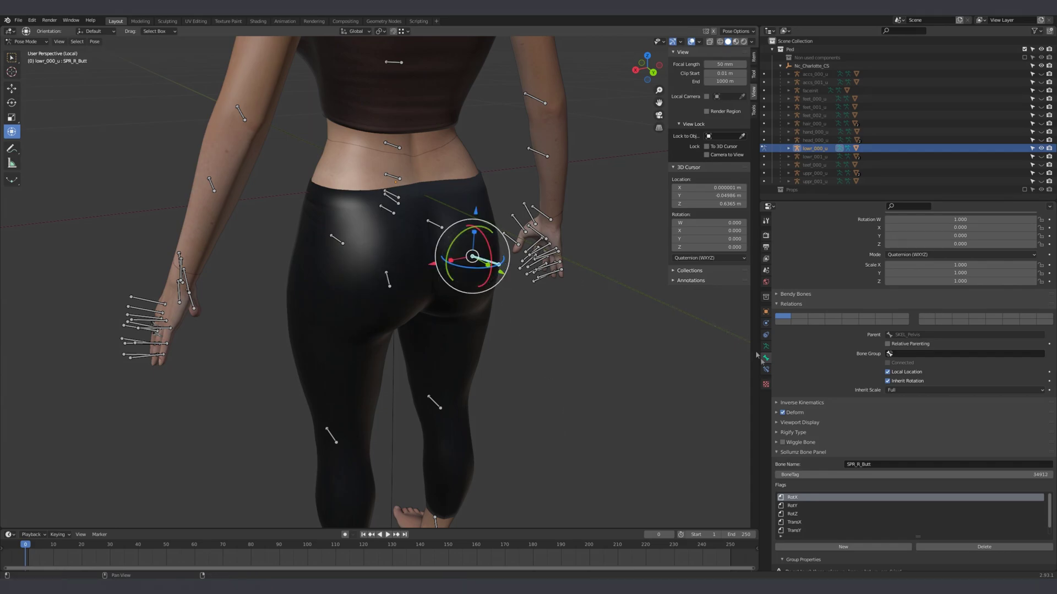
{"action": "scroll", "coordinate": [843, 380], "scroll_direction": "up", "scroll_amount": 3}
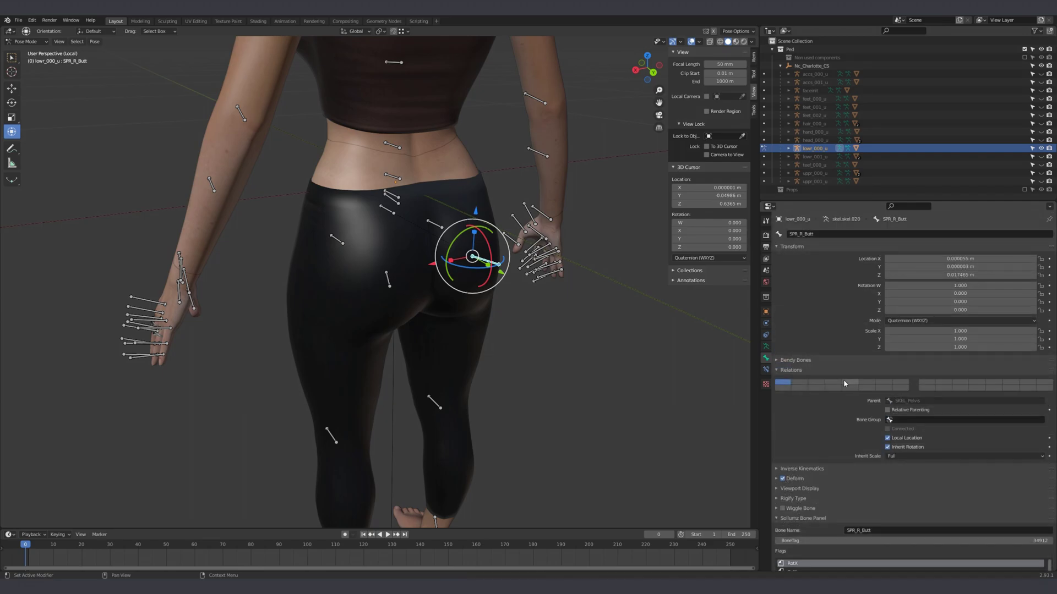
{"action": "left_click", "coordinate": [809, 236]}
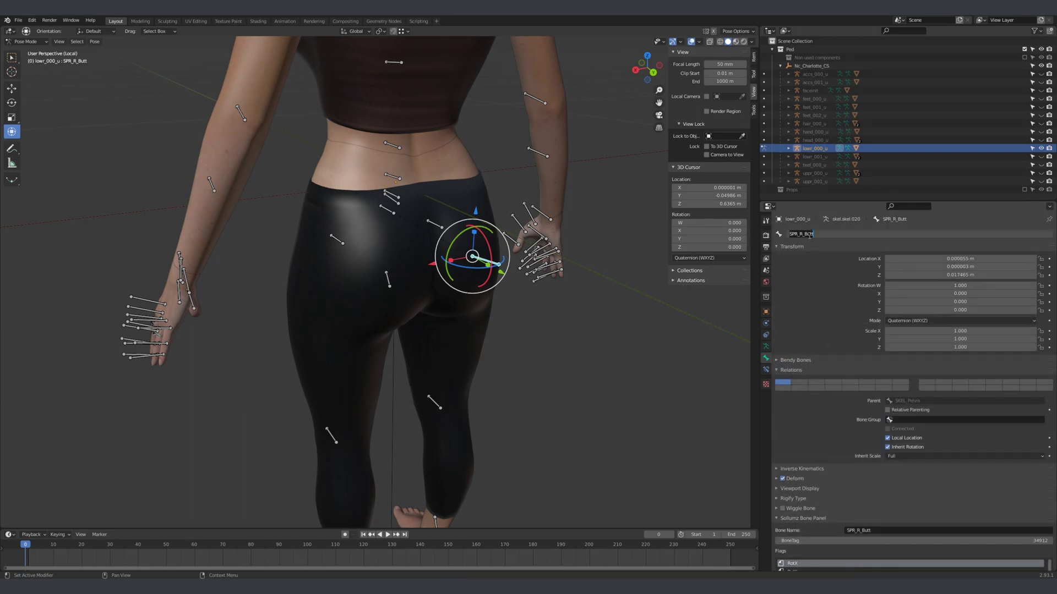
{"action": "left_click", "coordinate": [816, 314]}
{"action": "scroll", "coordinate": [817, 316], "scroll_direction": "down", "scroll_amount": 3}
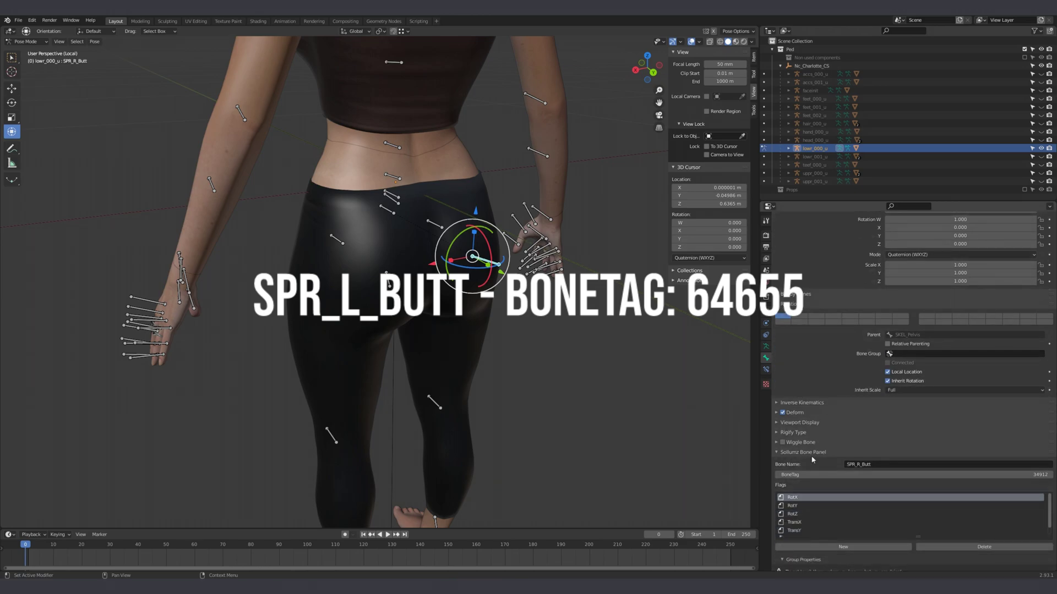
{"action": "left_click", "coordinate": [795, 474]}
{"action": "left_click", "coordinate": [796, 474]}
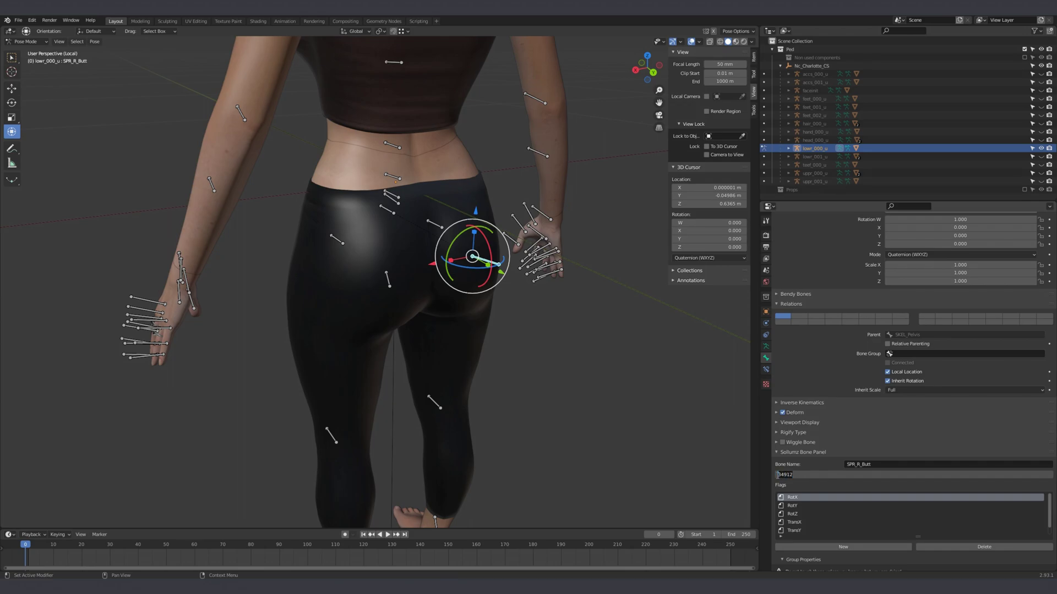
{"action": "key", "text": "Return"}
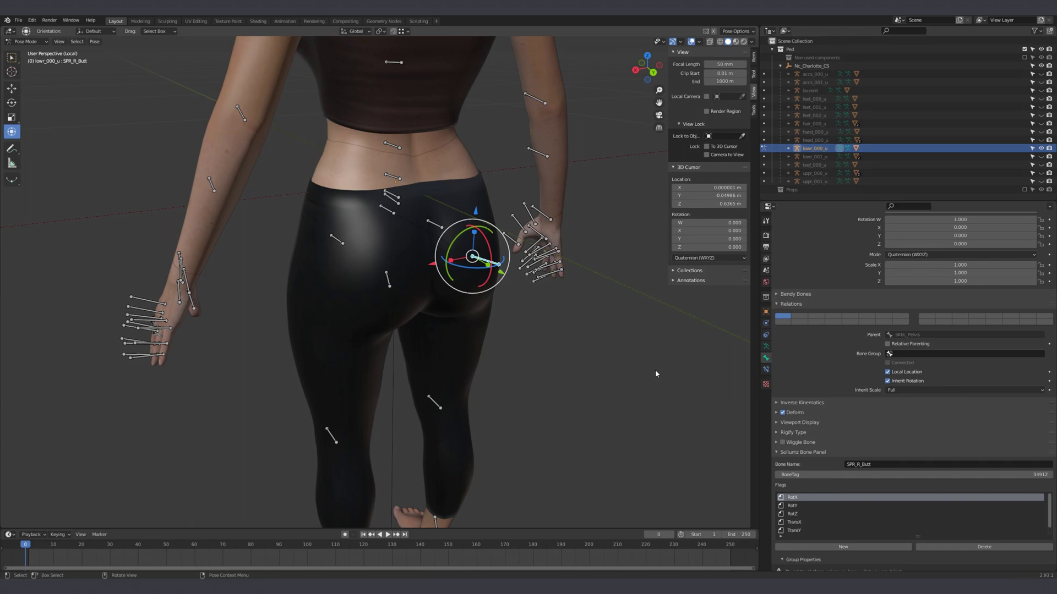
Review the rotation and translation flags assigned to the SPR_R_Butt bone.
{"action": "middle_click_drag", "start_coordinate": [639, 359], "coordinate": [624, 357]}
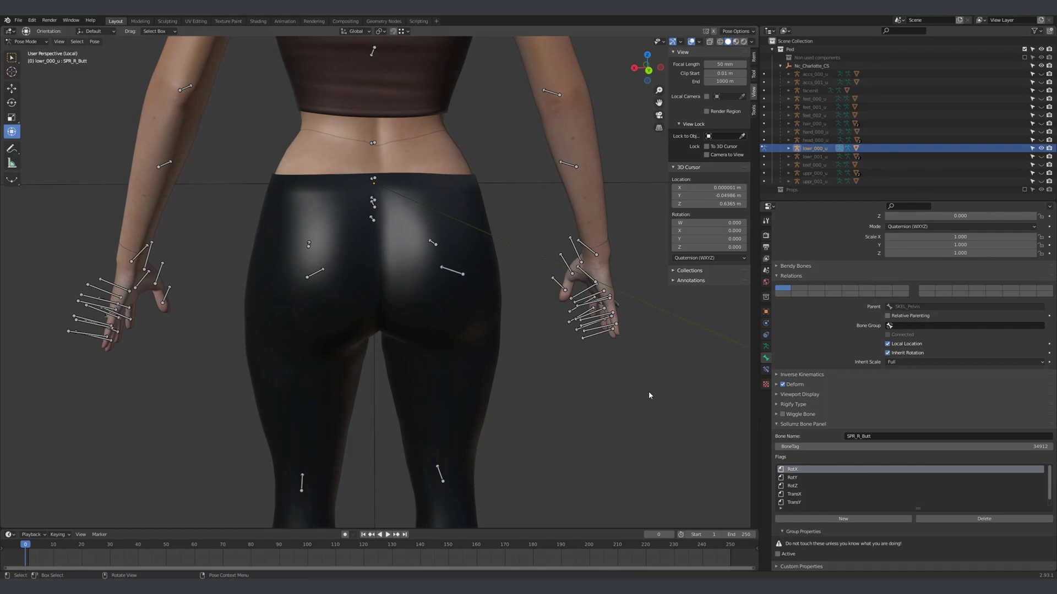
{"action": "left_click", "coordinate": [795, 478]}
{"action": "left_click", "coordinate": [796, 487]}
{"action": "scroll", "coordinate": [802, 488], "scroll_direction": "down", "scroll_amount": 1}
{"action": "left_click", "coordinate": [801, 488]}
{"action": "left_click", "coordinate": [802, 495]}
{"action": "left_click", "coordinate": [803, 502]}
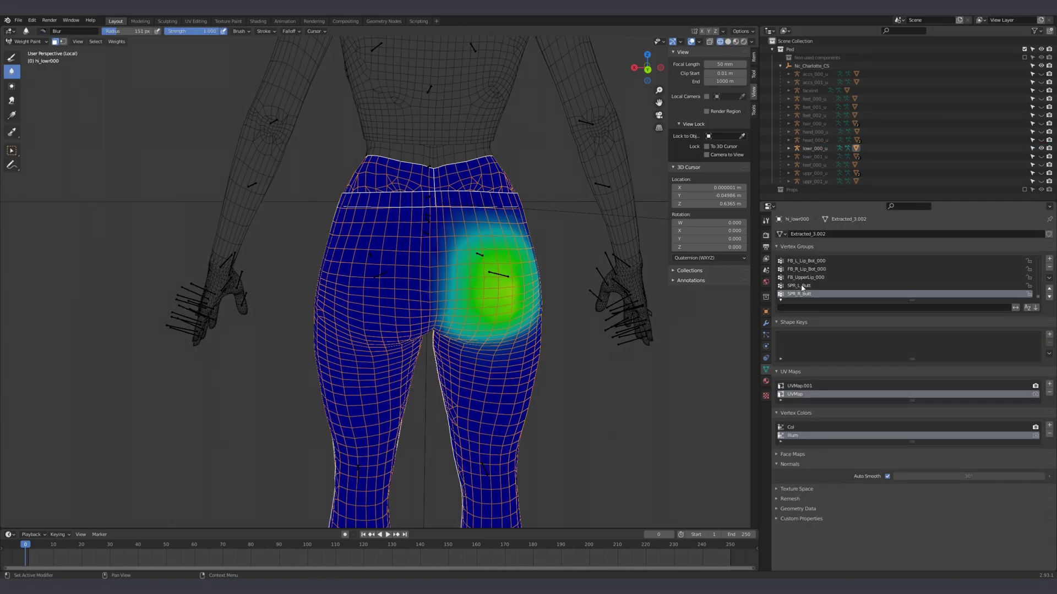
Inspect the weight painting of the SPR_R_Butt and SPR_L_Butt vertex groups on the hi_lowr000 mesh.
{"action": "left_click", "coordinate": [801, 285]}
{"action": "left_click", "coordinate": [825, 295]}
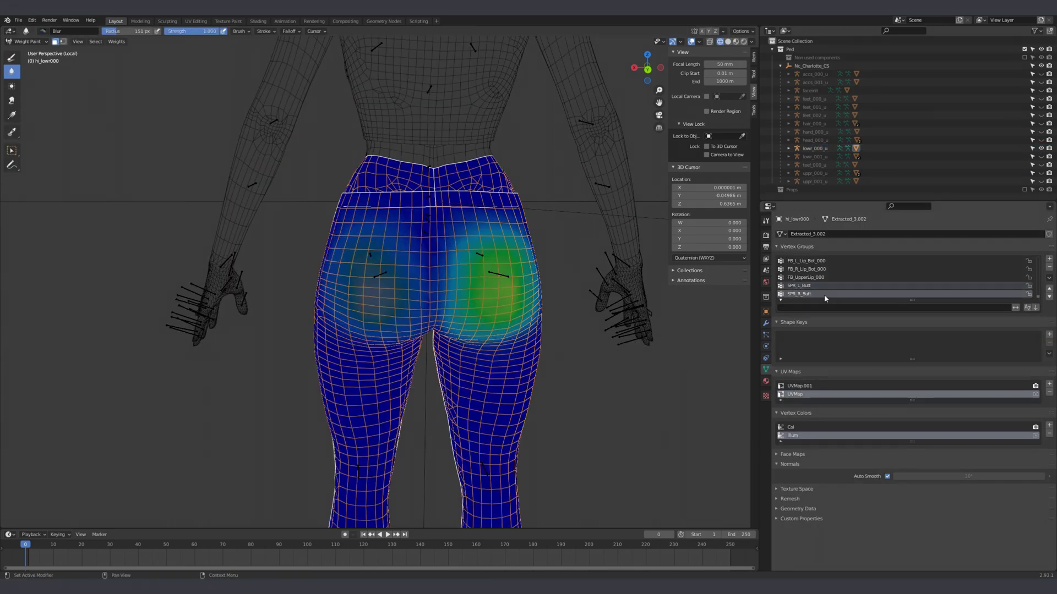
{"action": "left_click", "coordinate": [824, 287]}
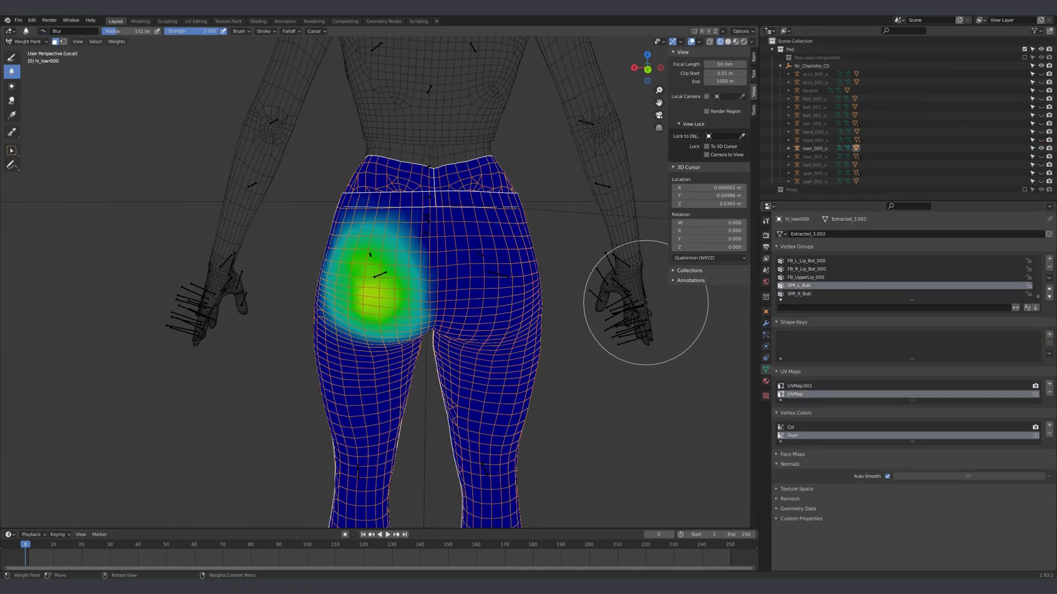
Replace the Skeleton section of Nc_Charlotte_CS.yft.xml with the one copied from Nc_Charlotte_CS.ydd.xml and save the file.
{"action": "scroll", "coordinate": [141, 292], "scroll_direction": "down", "scroll_amount": 10}
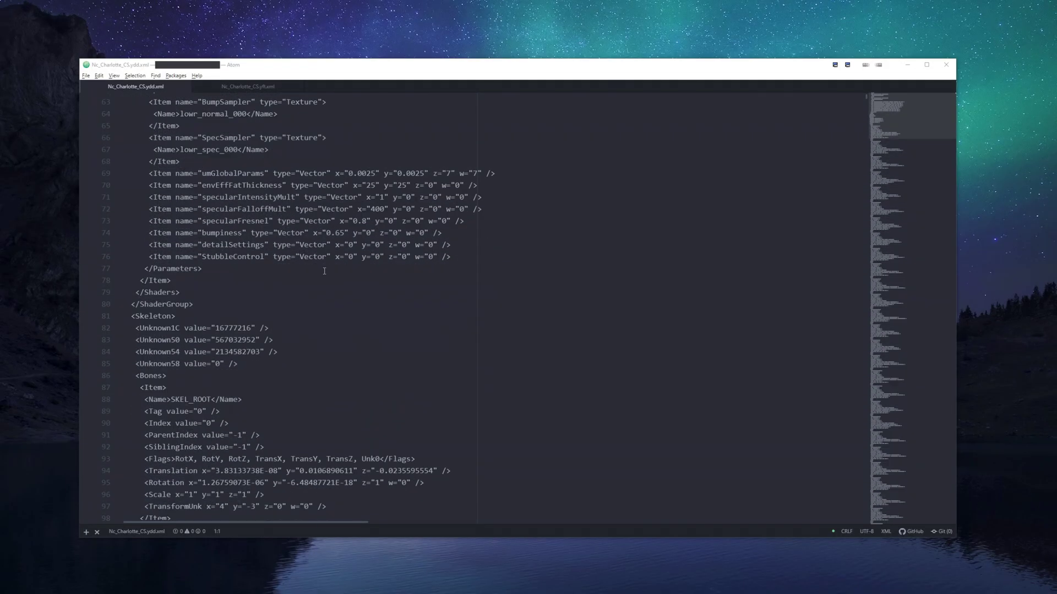
{"action": "left_click", "coordinate": [115, 296]}
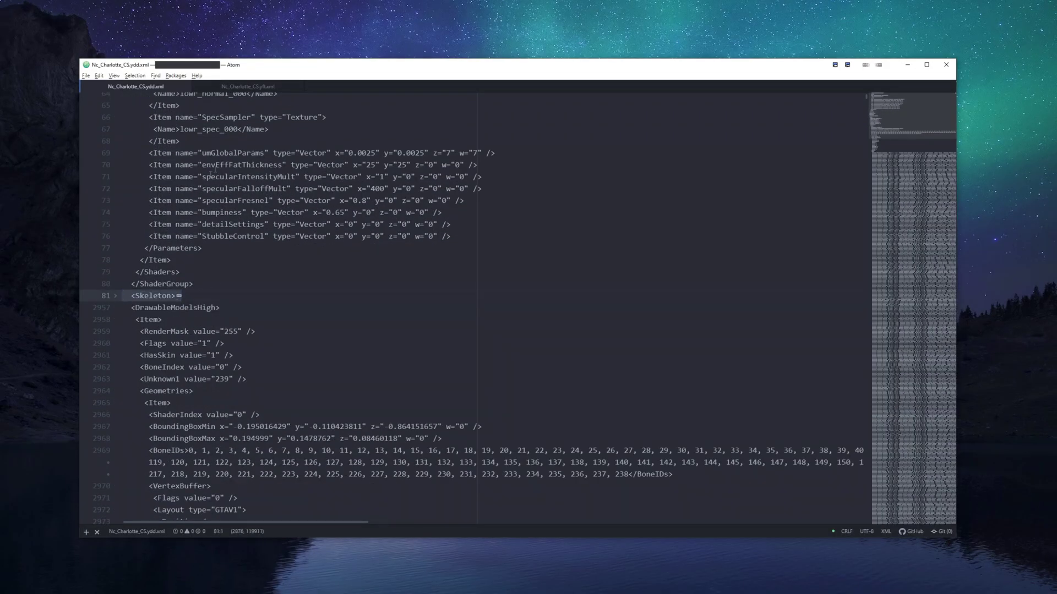
{"action": "left_click", "coordinate": [247, 88]}
{"action": "scroll", "coordinate": [106, 284], "scroll_direction": "down", "scroll_amount": 10}
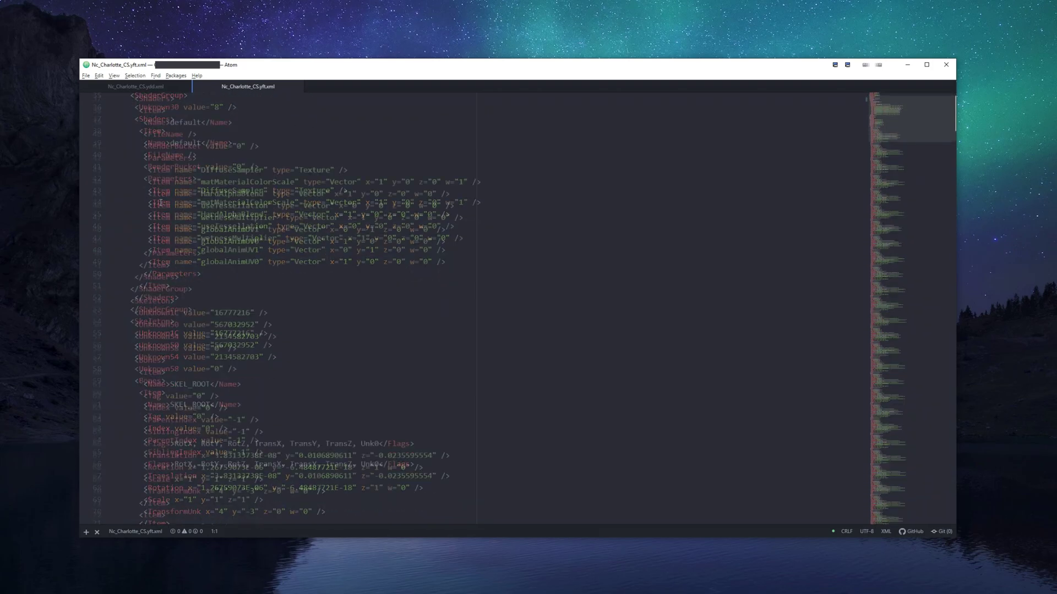
{"action": "left_click", "coordinate": [106, 282]}
{"action": "left_click_drag", "start_coordinate": [131, 281], "coordinate": [190, 279]}
{"action": "key", "text": "ctrl+v"}
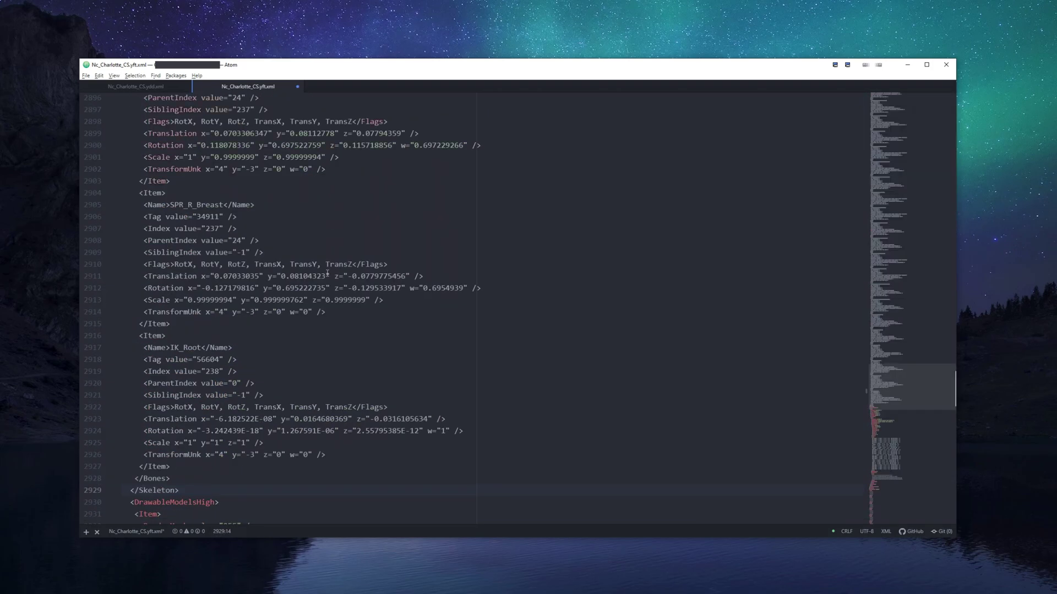
{"action": "key", "text": "ctrl+s"}
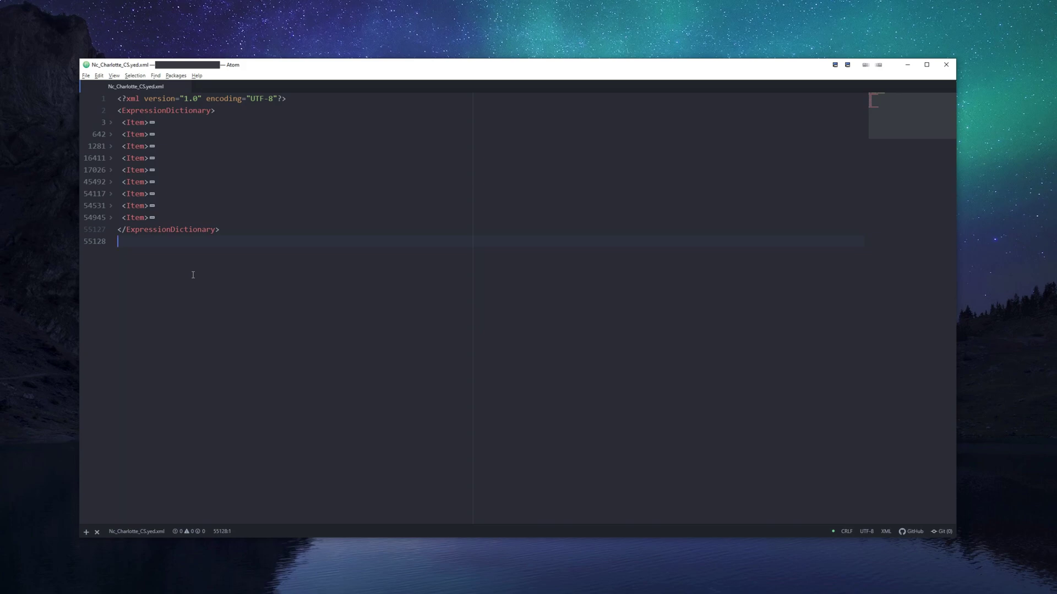
In Nc_Charlotte_CS.yed.xml, check the left and right butt bone tags in the BoneTracks of the lowr_000_u expression.
{"action": "left_click", "coordinate": [110, 134]}
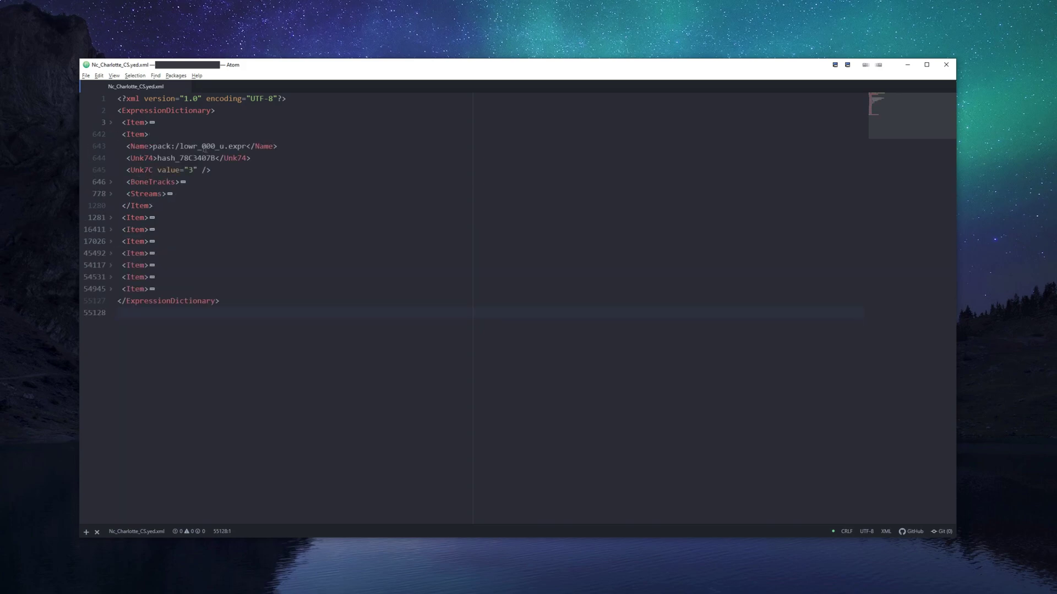
{"action": "double_click", "coordinate": [194, 147]}
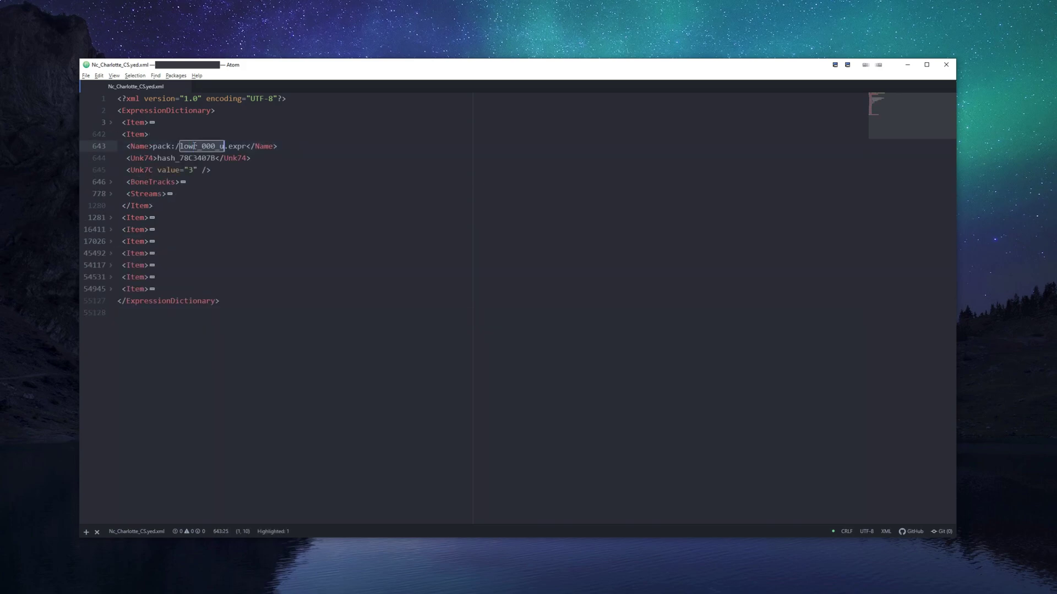
{"action": "left_click", "coordinate": [111, 182]}
{"action": "left_click_drag", "start_coordinate": [903, 124], "coordinate": [899, 262]}
{"action": "double_click", "coordinate": [213, 225]}
{"action": "double_click", "coordinate": [216, 286]}
{"action": "double_click", "coordinate": [218, 345]}
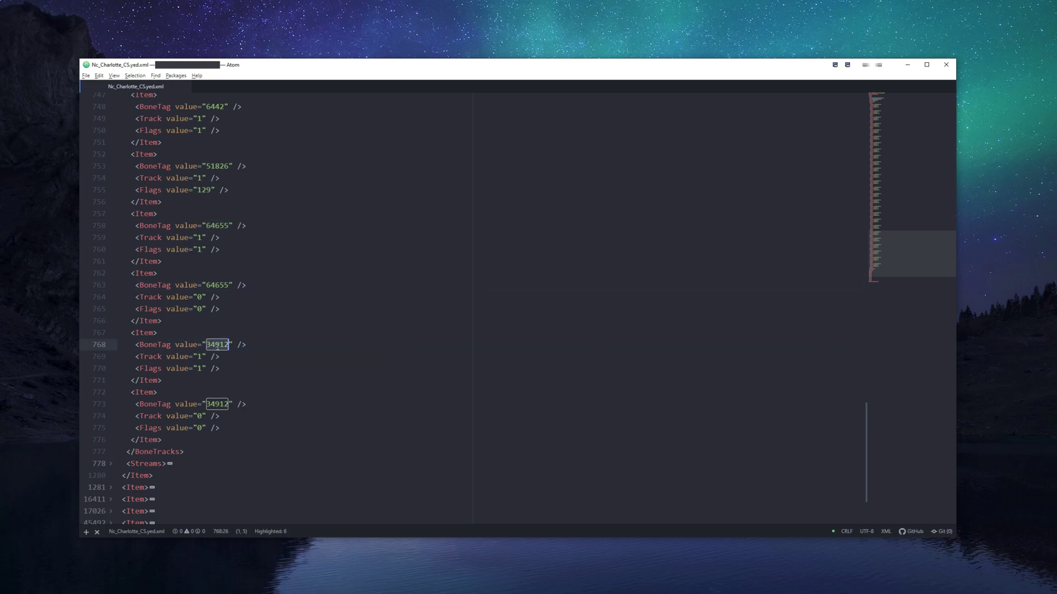
{"action": "double_click", "coordinate": [217, 405]}
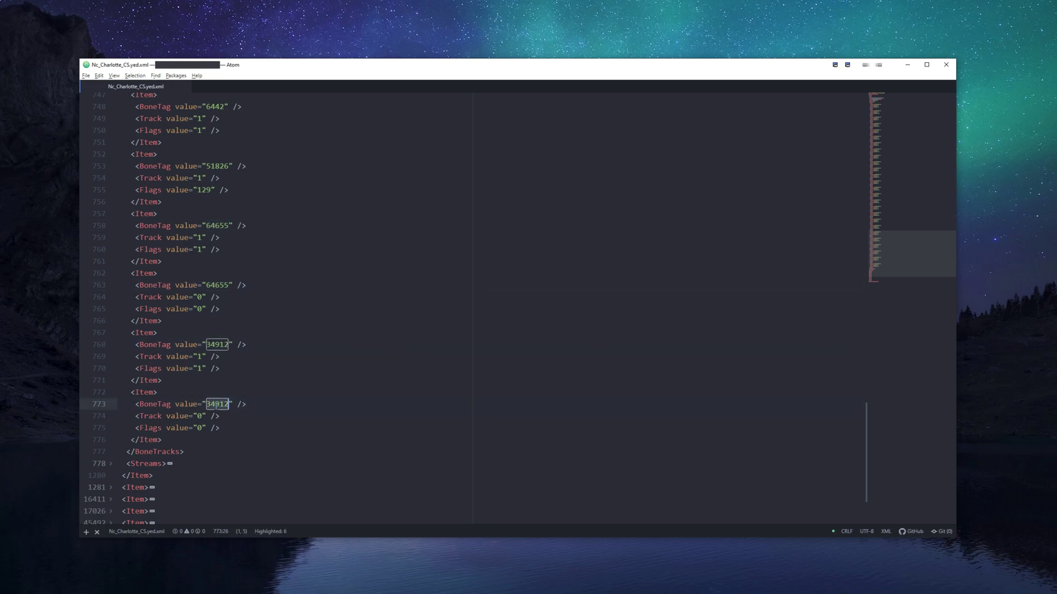
{"action": "left_click", "coordinate": [234, 430]}
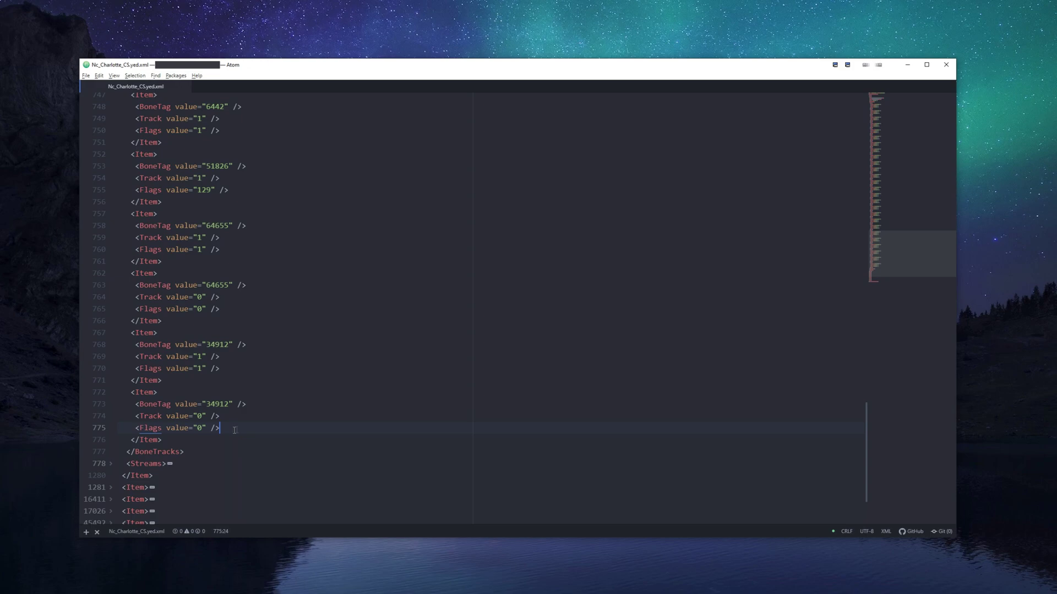
Find the first butt Jiggle instruction in the Streams section of the lowr_000_u expression.
{"action": "left_click_drag", "start_coordinate": [901, 257], "coordinate": [881, 106]}
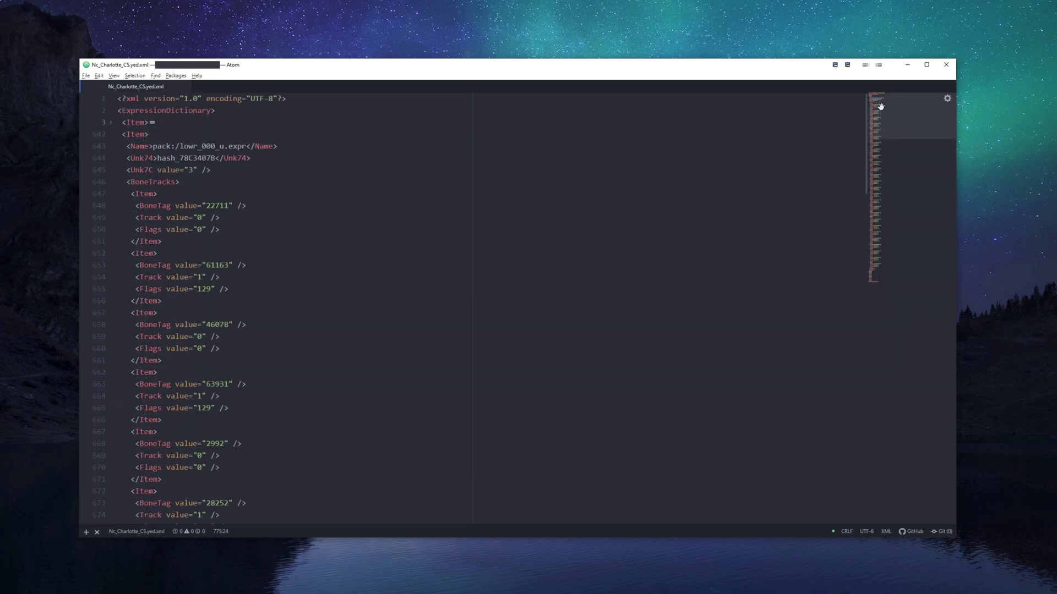
{"action": "left_click", "coordinate": [111, 182]}
{"action": "left_click", "coordinate": [111, 194]}
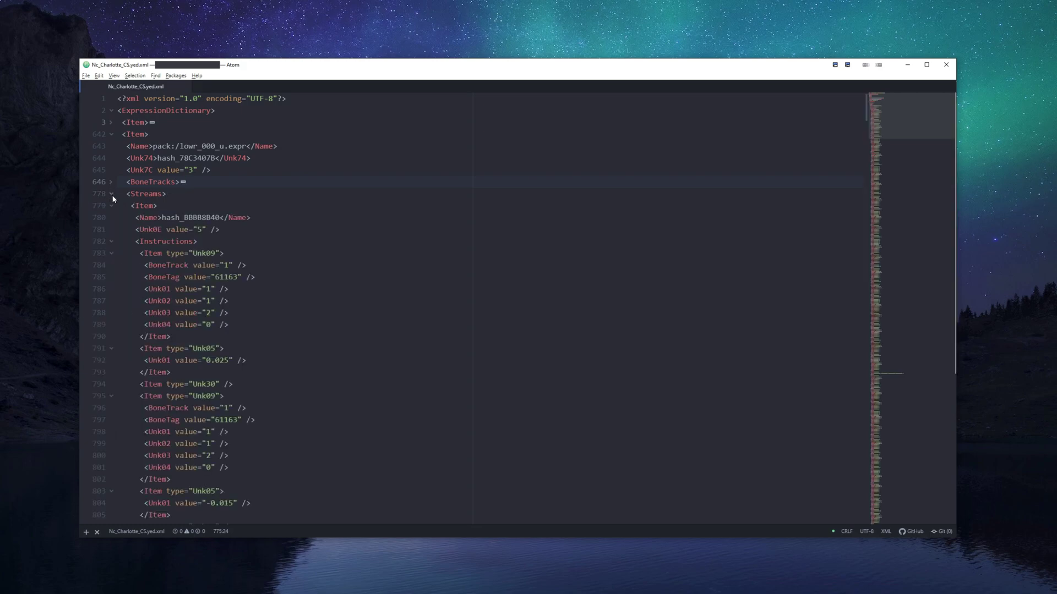
{"action": "left_click_drag", "start_coordinate": [911, 176], "coordinate": [890, 464]}
{"action": "left_click_drag", "start_coordinate": [227, 184], "coordinate": [139, 186]}
{"action": "left_click", "coordinate": [172, 186]}
{"action": "scroll", "coordinate": [222, 212], "scroll_direction": "down", "scroll_amount": 2}
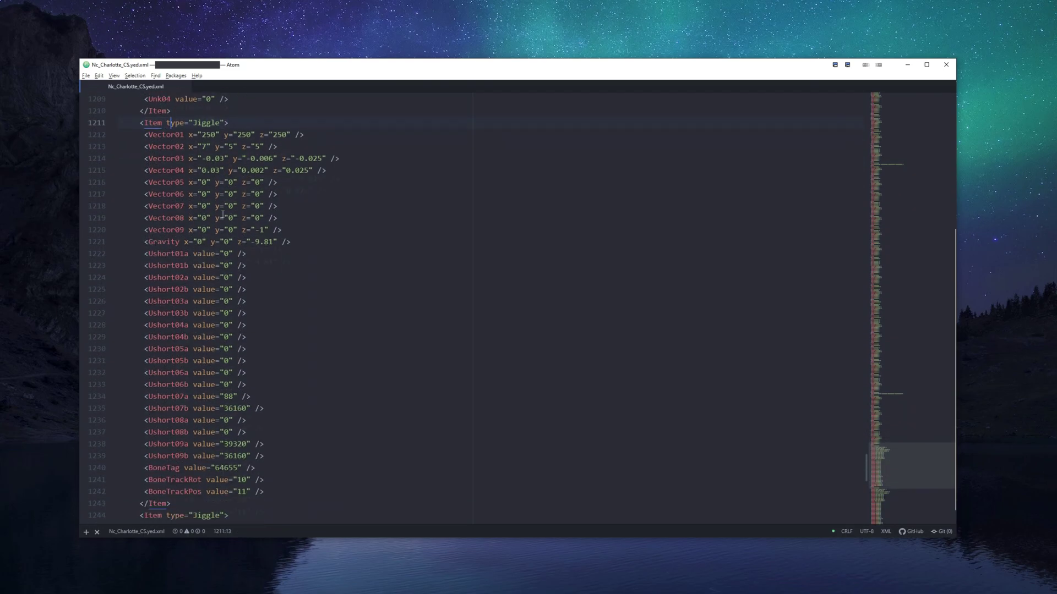
Check the bone tags assigned to the left and right butt Jiggle instructions.
{"action": "double_click", "coordinate": [226, 468]}
{"action": "scroll", "coordinate": [294, 461], "scroll_direction": "down", "scroll_amount": 4}
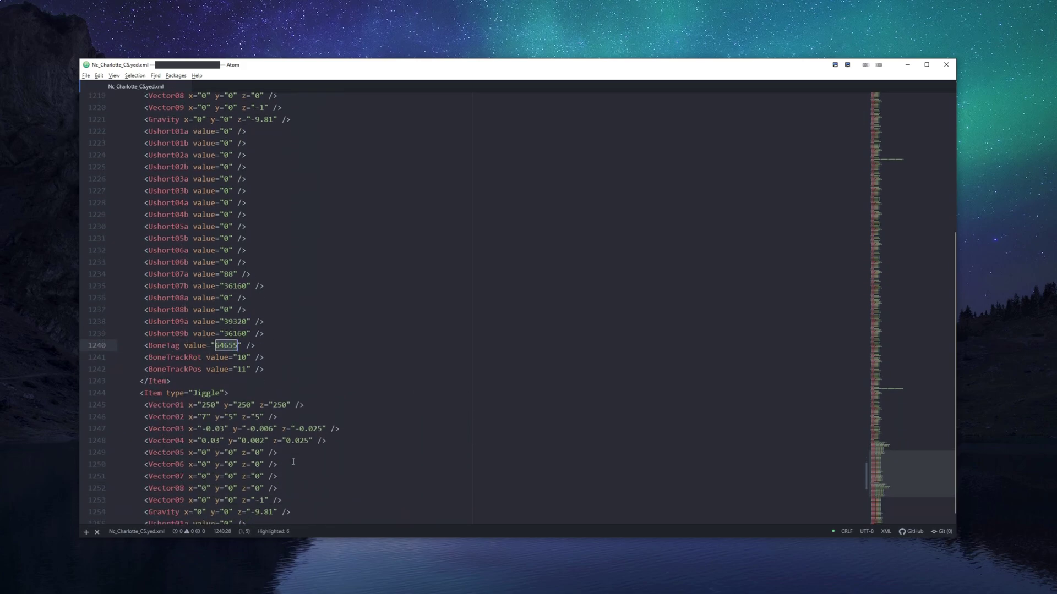
{"action": "scroll", "coordinate": [294, 462], "scroll_direction": "down", "scroll_amount": 10}
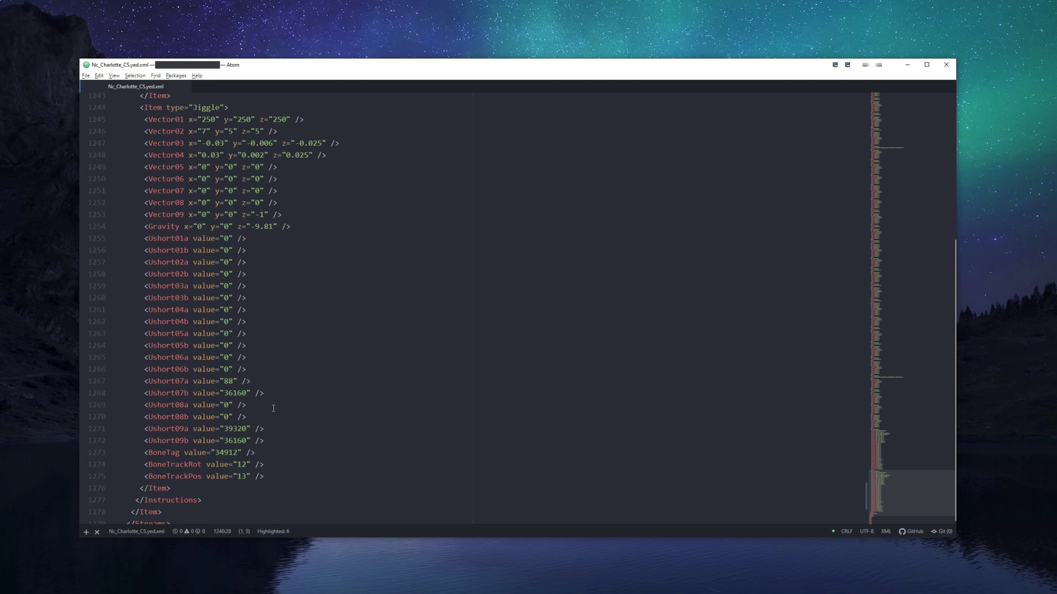
{"action": "double_click", "coordinate": [228, 410]}
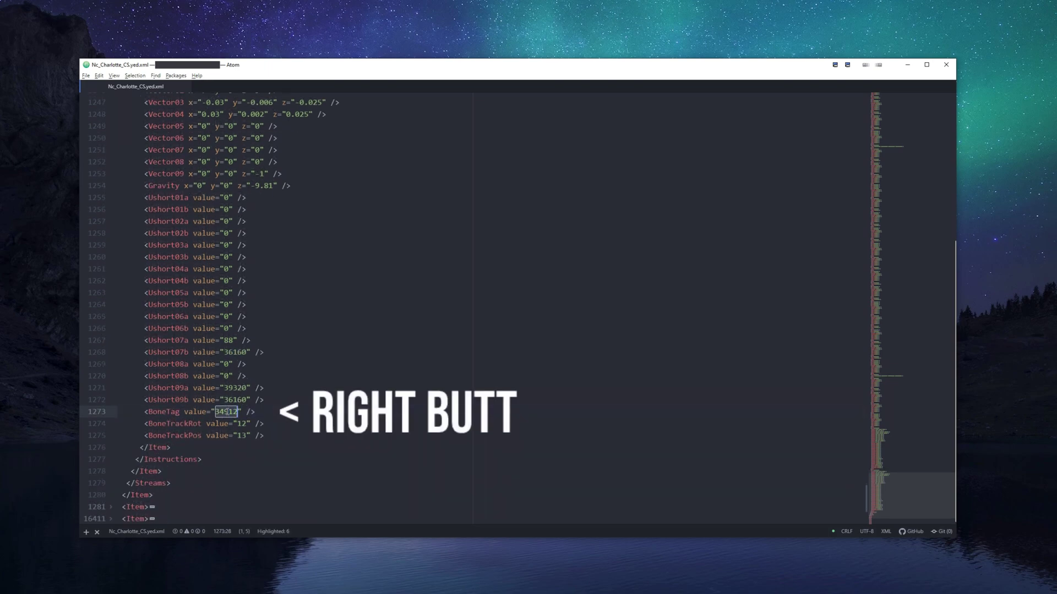
{"action": "scroll", "coordinate": [330, 421], "scroll_direction": "down", "scroll_amount": 1}
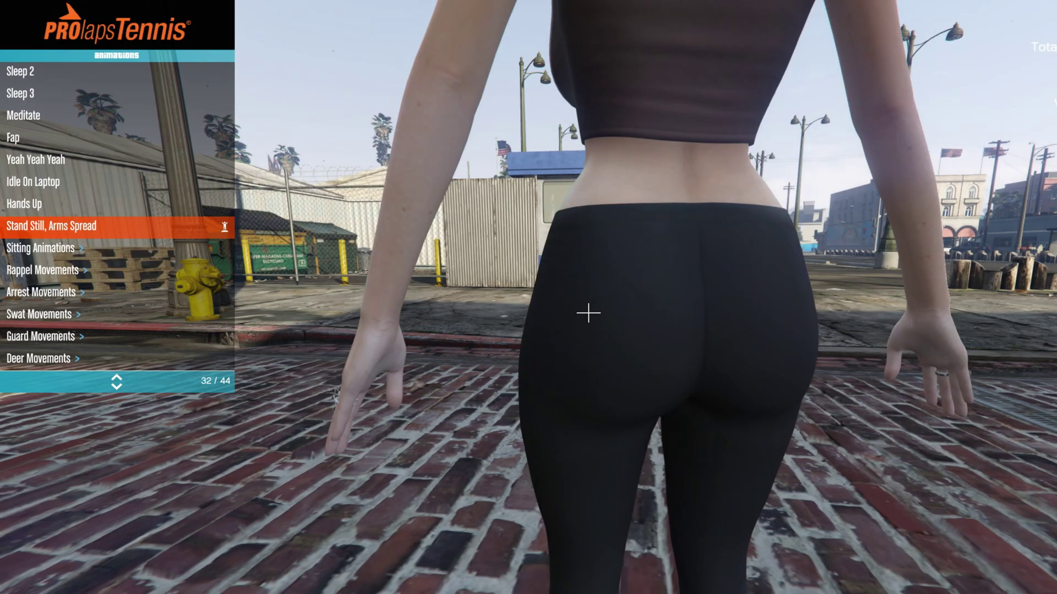
In GTA V, move between the Idle On Laptop and Stand Still, Arms Spread animation entries to examine the ped's butt movement.
{"action": "key", "text": "Up"}
{"action": "key", "text": "Up"}
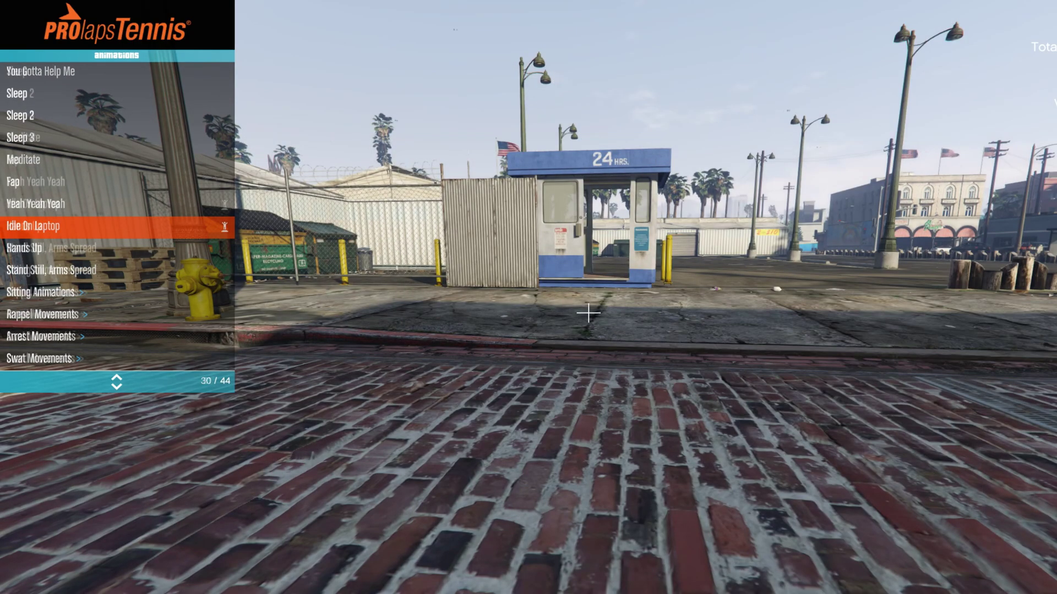
{"action": "key", "text": "Down"}
{"action": "key", "text": "Down"}
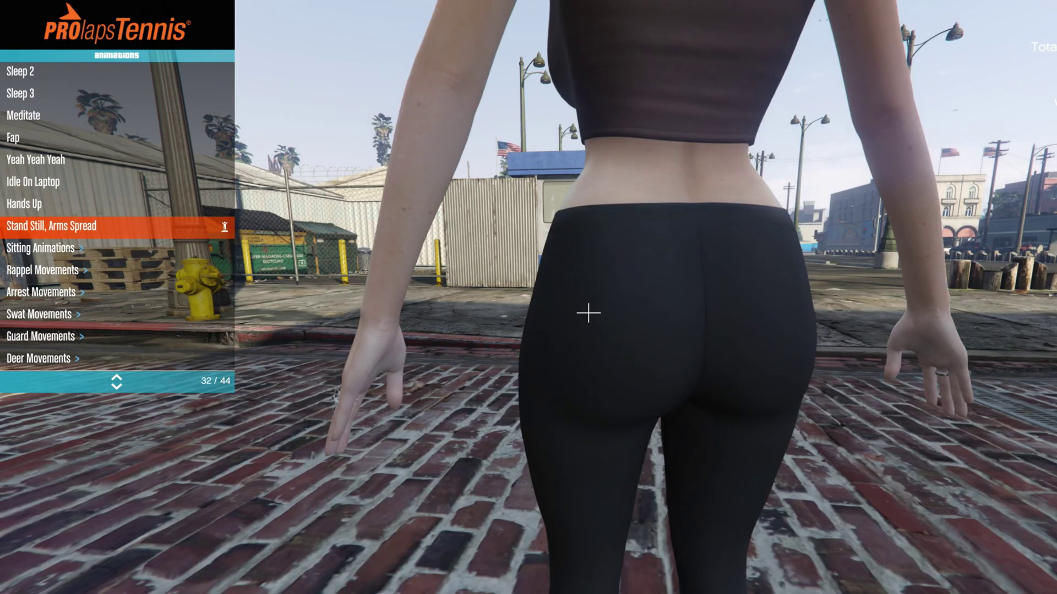
{"action": "key", "text": "Up"}
{"action": "key", "text": "Up"}
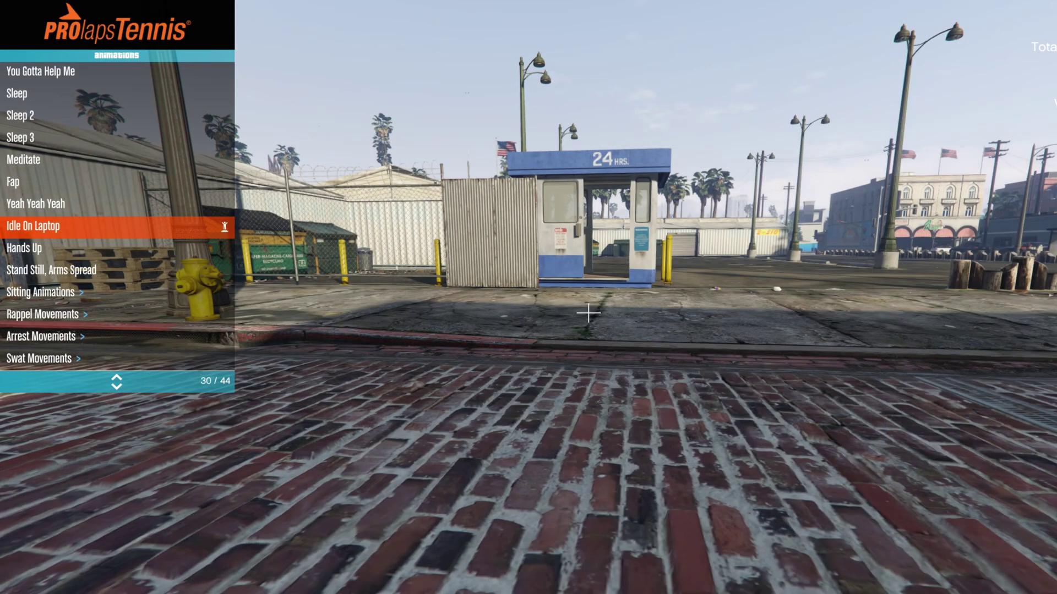
{"action": "key", "text": "Down"}
{"action": "key", "text": "Down"}
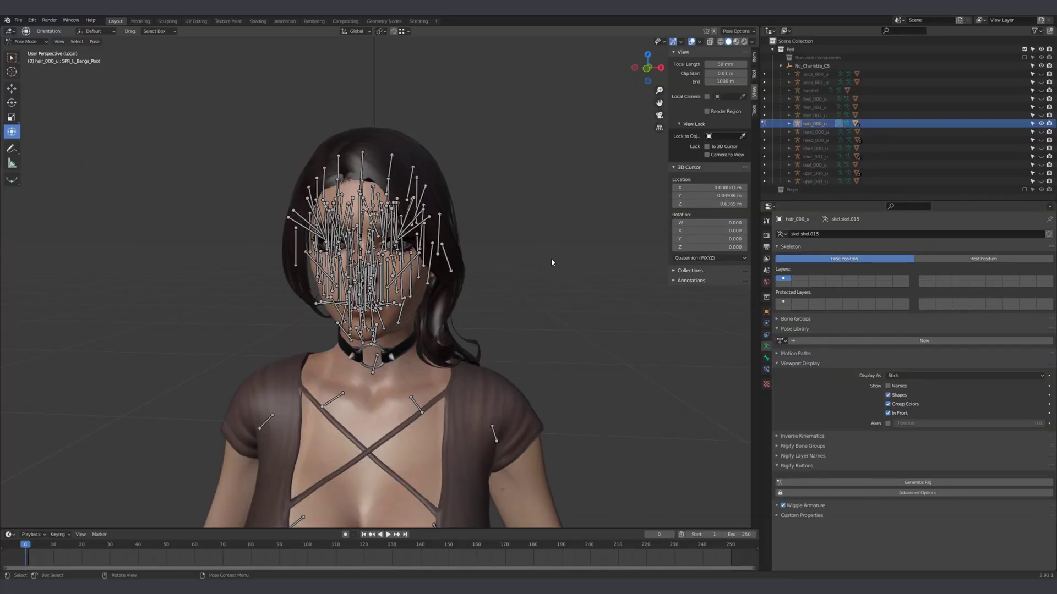
In Blender, check the name and bone tag of the SPR_L_Bangs_Root bone in the hair_000_u armature.
{"action": "scroll", "coordinate": [456, 255], "scroll_direction": "up", "scroll_amount": 2}
{"action": "left_click", "coordinate": [461, 255]}
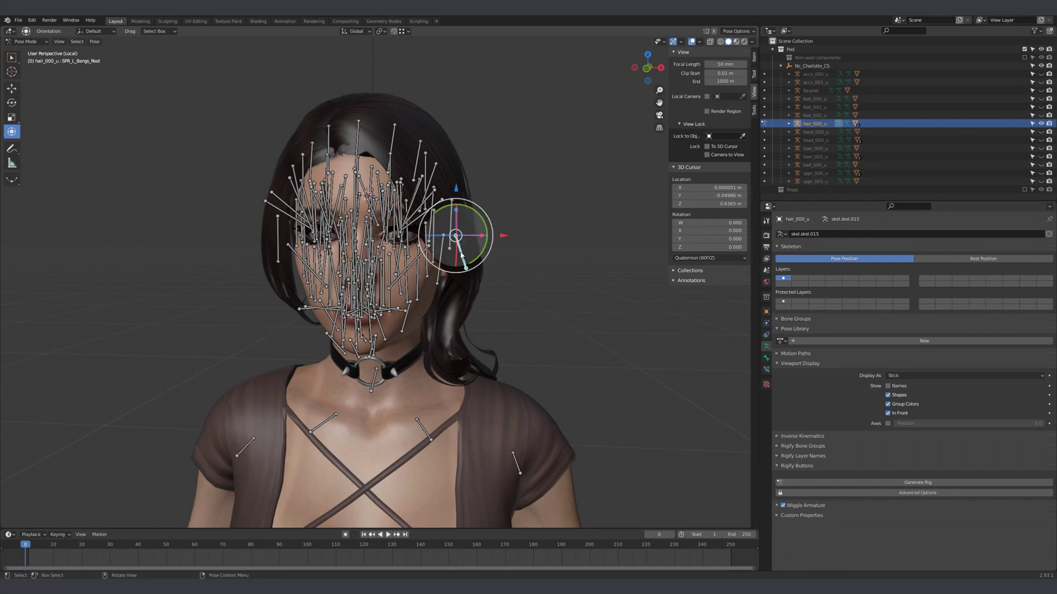
{"action": "left_click", "coordinate": [766, 359]}
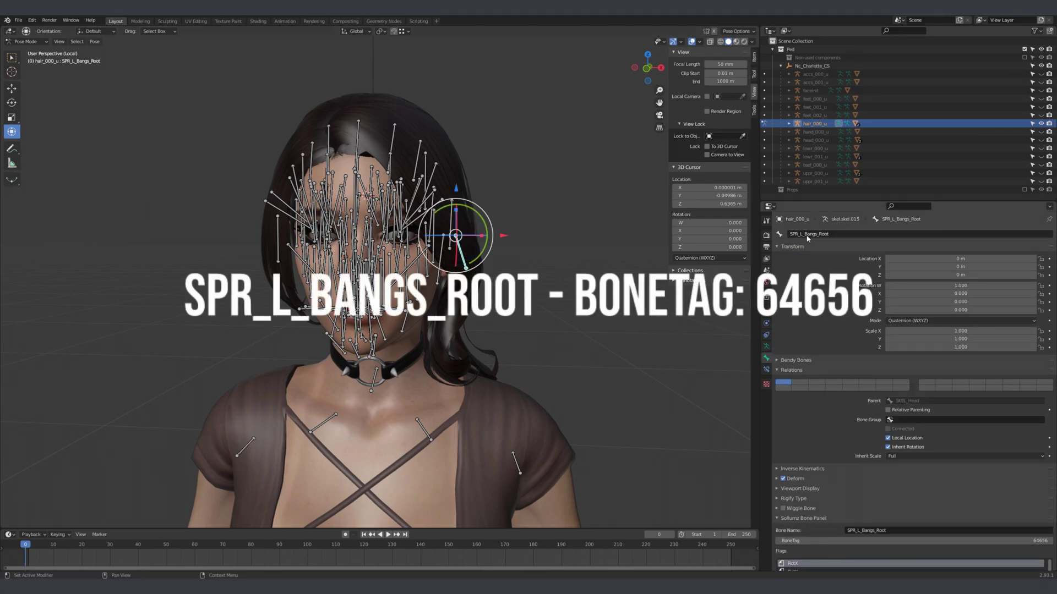
{"action": "scroll", "coordinate": [814, 337], "scroll_direction": "down", "scroll_amount": 4}
{"action": "left_click", "coordinate": [777, 458]}
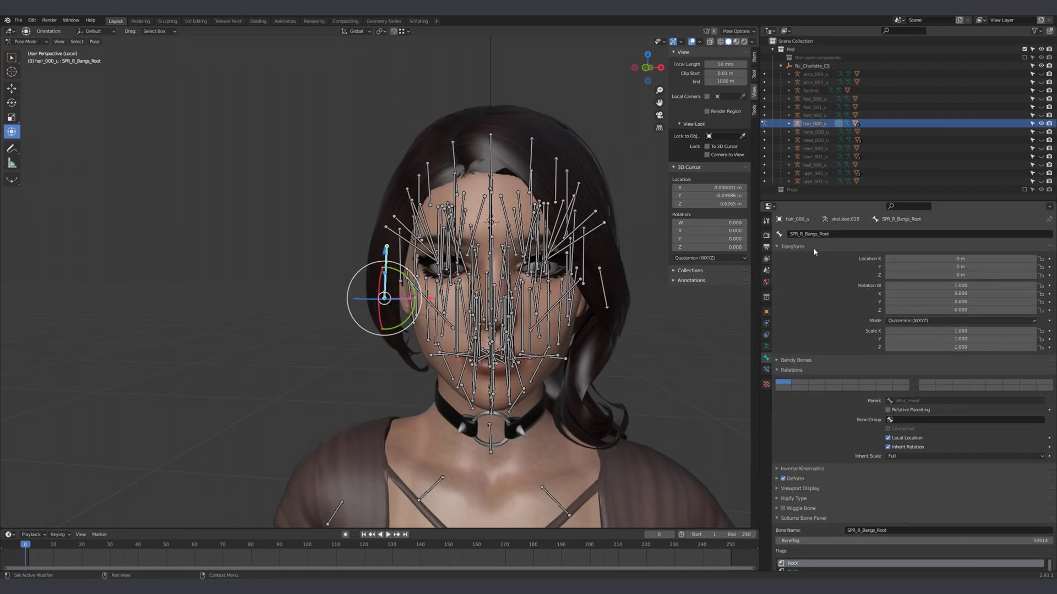
Check the name and bone tag of the SPR_R_Bangs_Root bone, and test-rotate the SPR_L_Bangs_Root bone.
{"action": "left_click", "coordinate": [836, 233]}
{"action": "left_click_drag", "start_coordinate": [837, 232], "coordinate": [788, 234]}
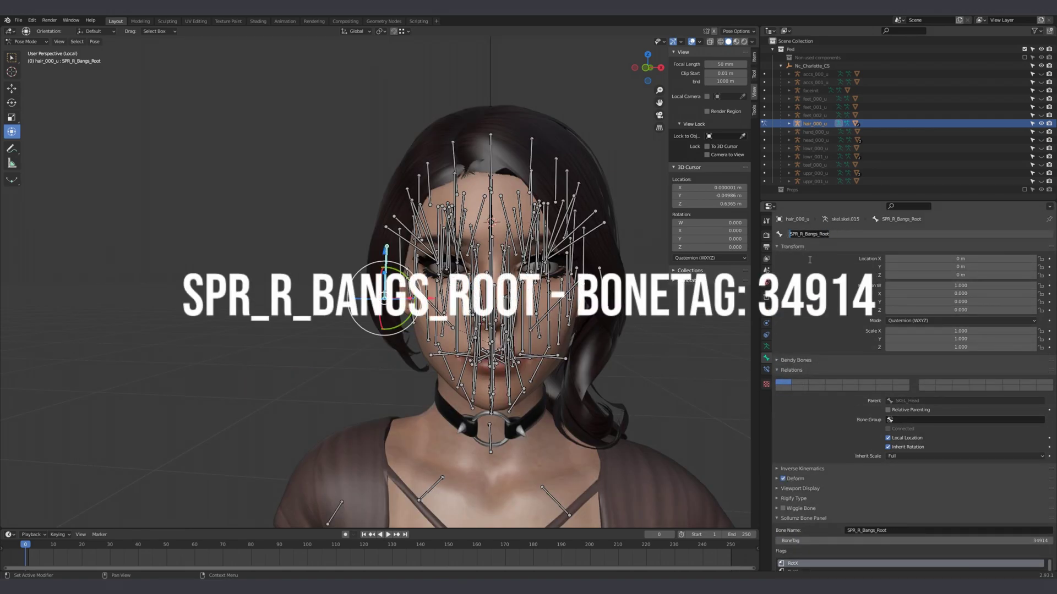
{"action": "left_click", "coordinate": [808, 257]}
{"action": "scroll", "coordinate": [834, 325], "scroll_direction": "down", "scroll_amount": 5}
{"action": "left_click", "coordinate": [777, 447]}
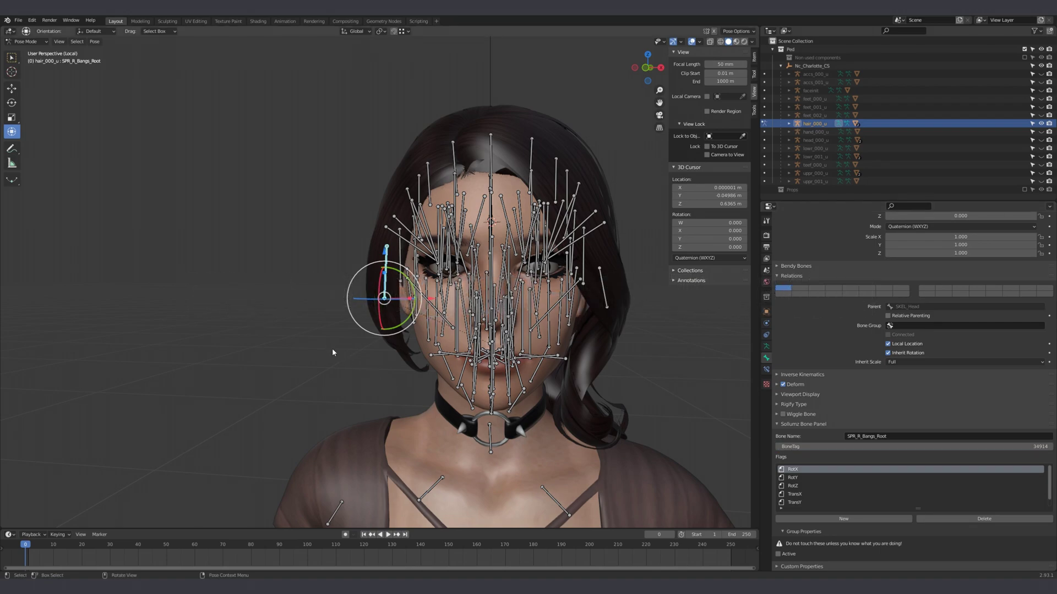
{"action": "key", "text": "r"}
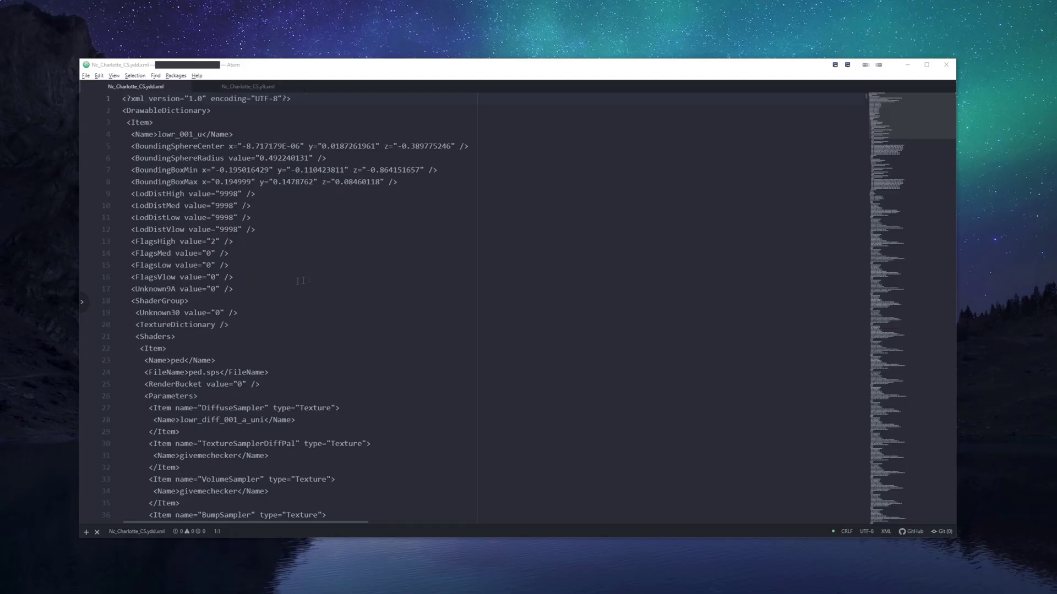
In Atom, copy the Skeleton block from the ydd.xml file over the one in Nc_Charlotte_CS.yft.xml and save it.
{"action": "scroll", "coordinate": [221, 289], "scroll_direction": "down", "scroll_amount": 15}
{"action": "left_click", "coordinate": [117, 296]}
{"action": "left_click_drag", "start_coordinate": [182, 296], "coordinate": [122, 296]}
{"action": "left_click", "coordinate": [248, 86]}
{"action": "scroll", "coordinate": [161, 202], "scroll_direction": "down", "scroll_amount": 5}
{"action": "scroll", "coordinate": [161, 203], "scroll_direction": "down", "scroll_amount": 3}
{"action": "left_click", "coordinate": [106, 283]}
{"action": "left_click_drag", "start_coordinate": [182, 281], "coordinate": [128, 280]}
{"action": "key", "text": "ctrl+v"}
{"action": "key", "text": "ctrl+s"}
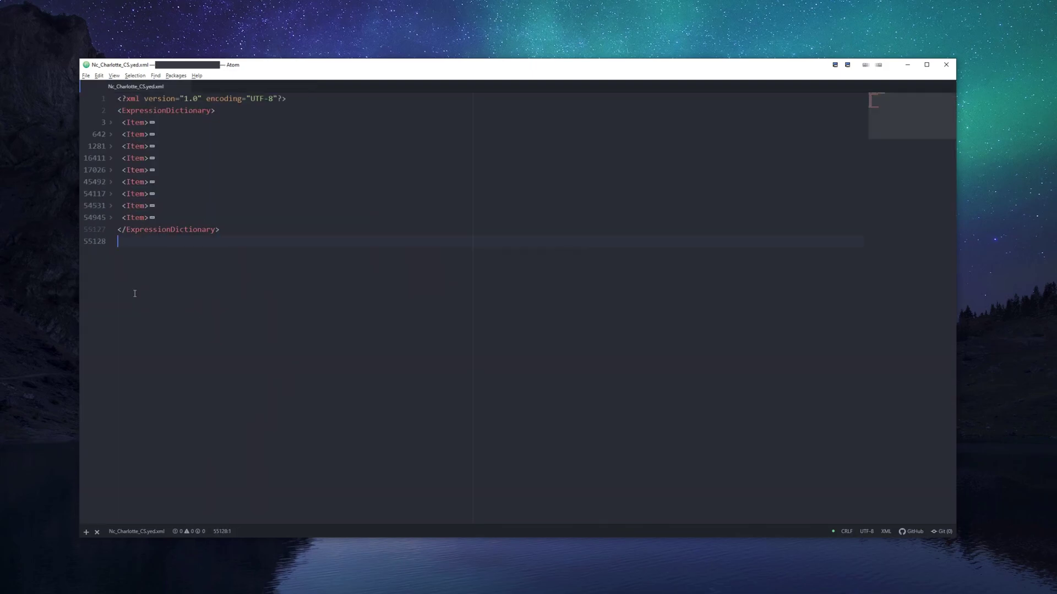
In Nc_Charlotte_CS.yed.xml, check the bangs bone tags in the BoneTracks of the hair expression.
{"action": "left_click", "coordinate": [110, 218]}
{"action": "left_click", "coordinate": [111, 265]}
{"action": "scroll", "coordinate": [127, 281], "scroll_direction": "down", "scroll_amount": 8}
{"action": "double_click", "coordinate": [217, 335]}
{"action": "double_click", "coordinate": [221, 394]}
{"action": "scroll", "coordinate": [149, 288], "scroll_direction": "up", "scroll_amount": 6}
{"action": "scroll", "coordinate": [150, 287], "scroll_direction": "up", "scroll_amount": 2}
Find the Jiggle instructions in the hair expression's Streams section and check the bone tag assigned to each.
{"action": "left_click", "coordinate": [110, 266]}
{"action": "left_click", "coordinate": [111, 277]}
{"action": "left_click", "coordinate": [876, 197]}
{"action": "double_click", "coordinate": [206, 315]}
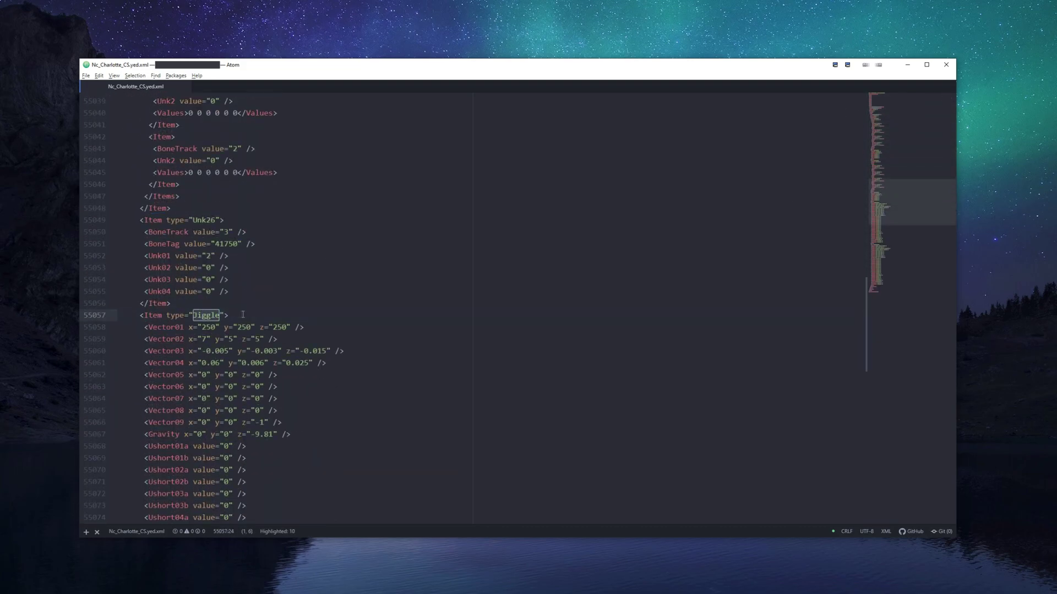
{"action": "scroll", "coordinate": [210, 316], "scroll_direction": "down", "scroll_amount": 9}
{"action": "double_click", "coordinate": [229, 354]}
{"action": "scroll", "coordinate": [248, 341], "scroll_direction": "down", "scroll_amount": 9}
{"action": "scroll", "coordinate": [269, 327], "scroll_direction": "down", "scroll_amount": 1}
{"action": "double_click", "coordinate": [229, 408]}
Examine the Vector03 and Vector04 values of the second hair Jiggle instruction.
{"action": "scroll", "coordinate": [336, 365], "scroll_direction": "up", "scroll_amount": 6}
{"action": "left_click", "coordinate": [389, 371]}
{"action": "double_click", "coordinate": [163, 242]}
{"action": "left_click_drag", "start_coordinate": [363, 243], "coordinate": [143, 247]}
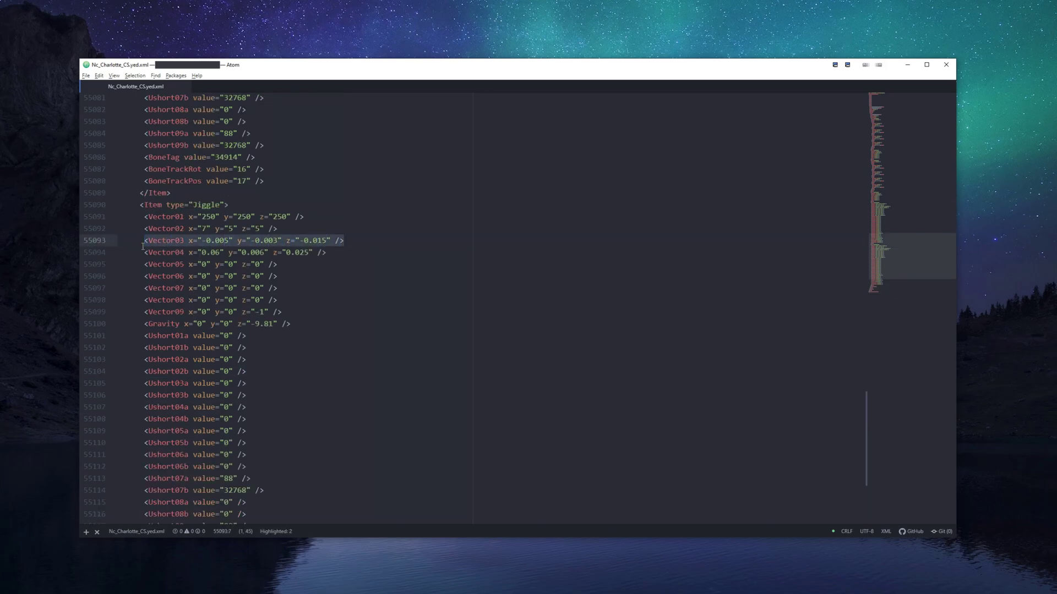
{"action": "left_click", "coordinate": [281, 386]}
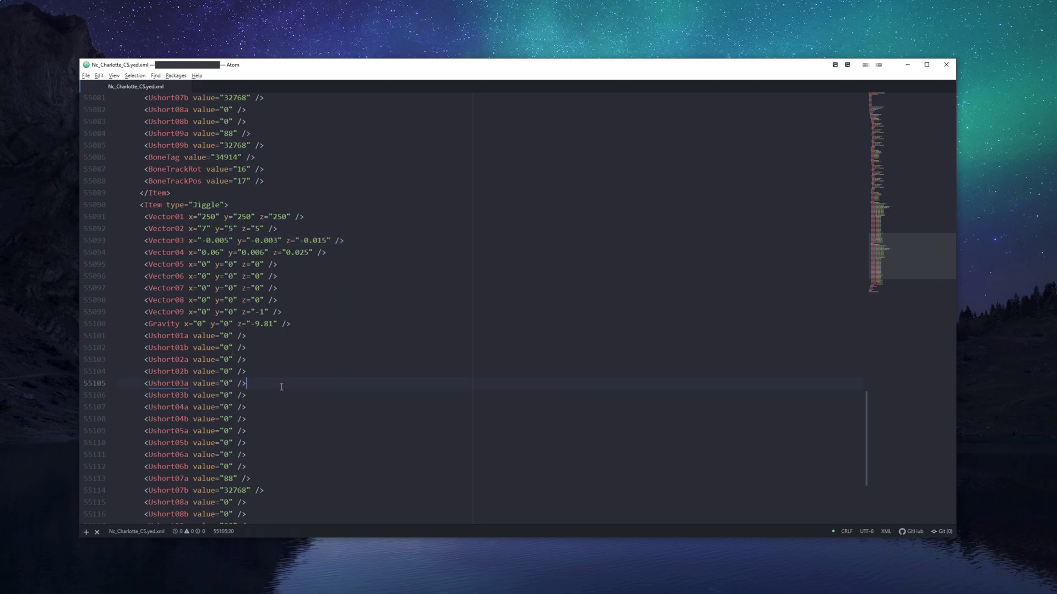
{"action": "double_click", "coordinate": [169, 253]}
{"action": "left_click_drag", "start_coordinate": [334, 253], "coordinate": [148, 253]}
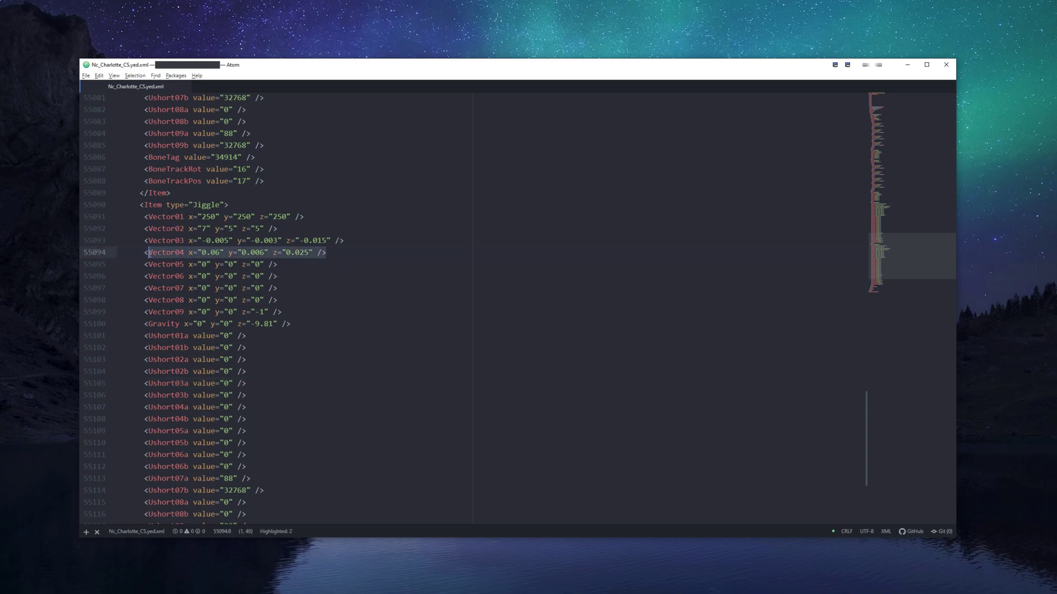